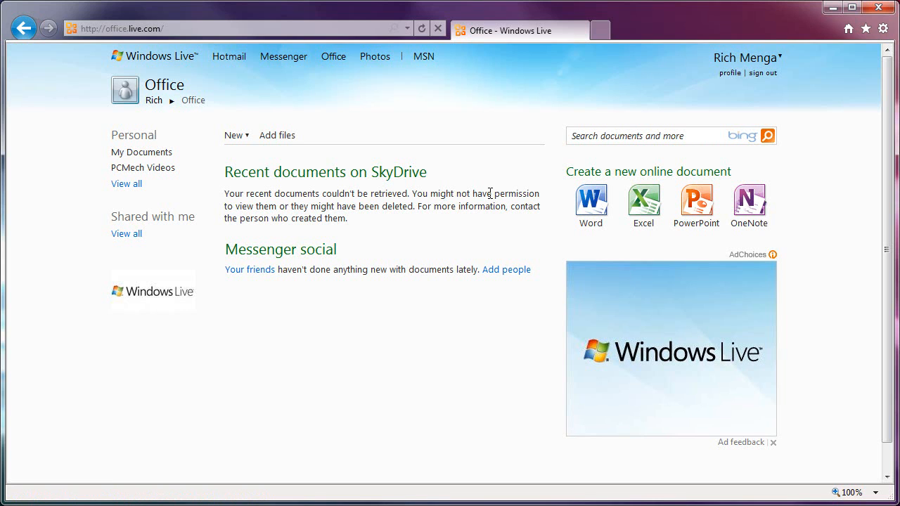
Create a new online Excel workbook named Book1 and save it.
{"action": "left_click", "coordinate": [591, 201]}
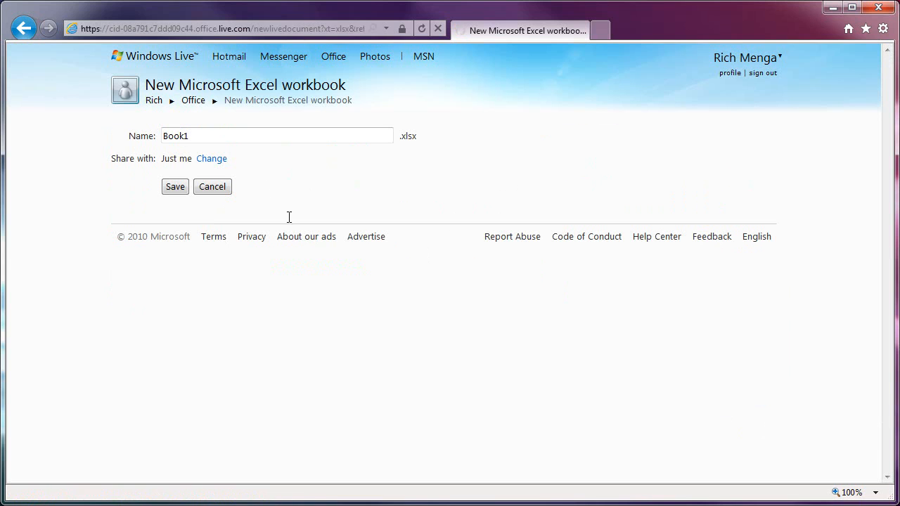
{"action": "left_click", "coordinate": [209, 136]}
{"action": "left_click_drag", "start_coordinate": [199, 136], "coordinate": [141, 140]}
{"action": "left_click", "coordinate": [186, 135]}
{"action": "double_click", "coordinate": [203, 140]}
{"action": "left_click", "coordinate": [209, 144]}
{"action": "left_click", "coordinate": [177, 189]}
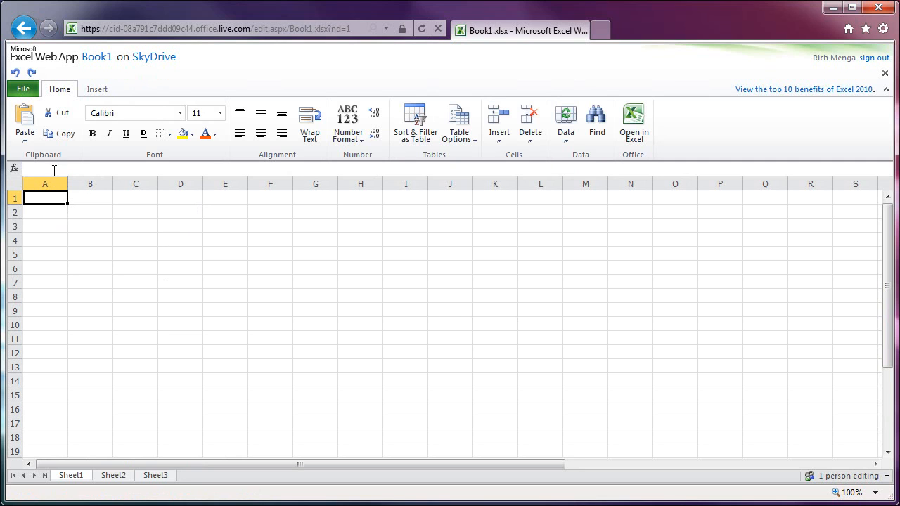
Widen columns A, B, C and D to nearly twice their default width.
{"action": "left_click_drag", "start_coordinate": [67, 183], "coordinate": [97, 184]}
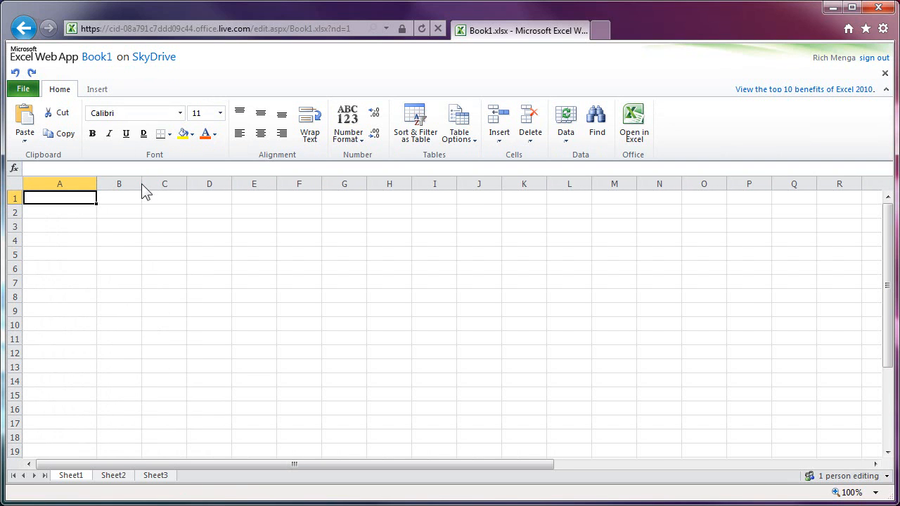
{"action": "left_click_drag", "start_coordinate": [141, 184], "coordinate": [177, 183]}
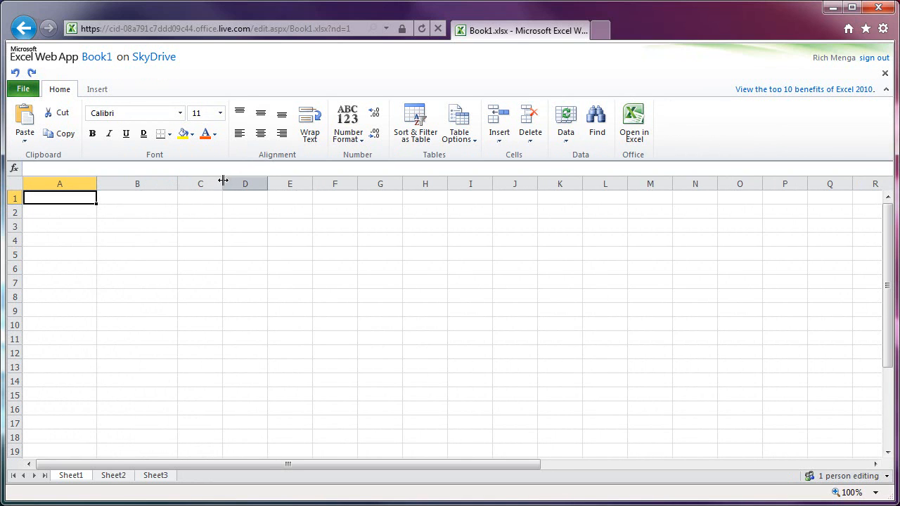
{"action": "left_click_drag", "start_coordinate": [249, 182], "coordinate": [261, 182]}
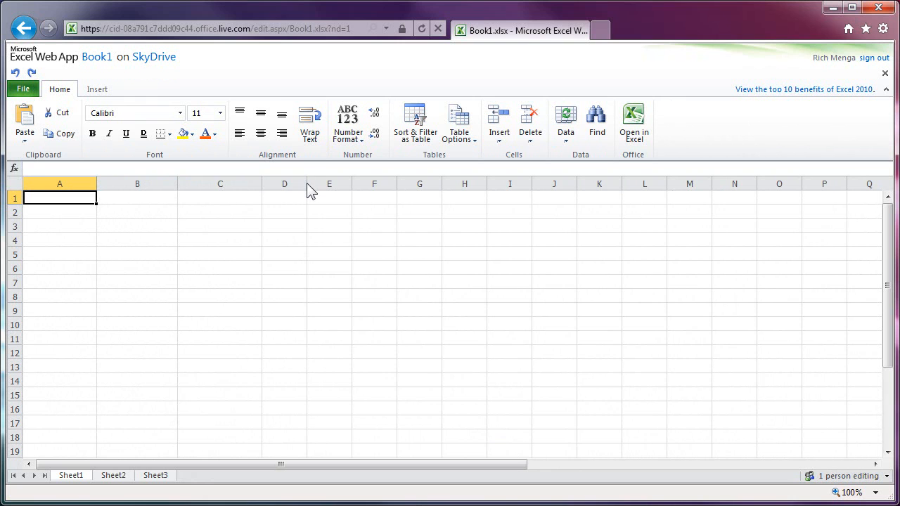
{"action": "left_click_drag", "start_coordinate": [306, 184], "coordinate": [343, 182]}
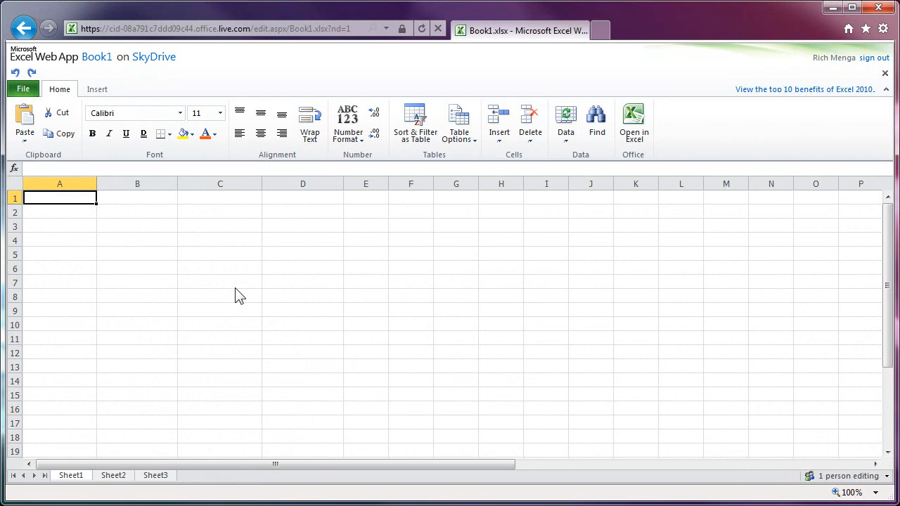
Enter the headers Column 1, Column 2, Column 3 and Total in cells A1 to D1.
{"action": "type", "text": "Column 1"}
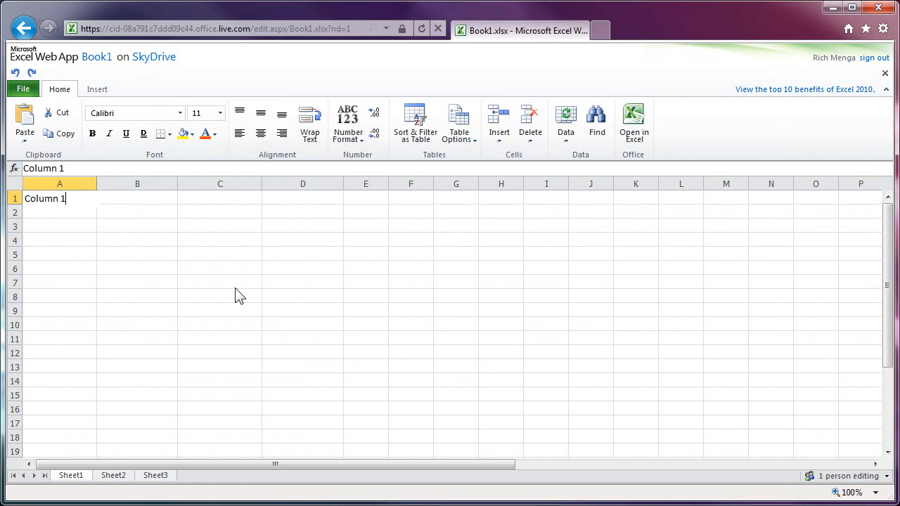
{"action": "key", "text": "Tab"}
{"action": "type", "text": "Column 2"}
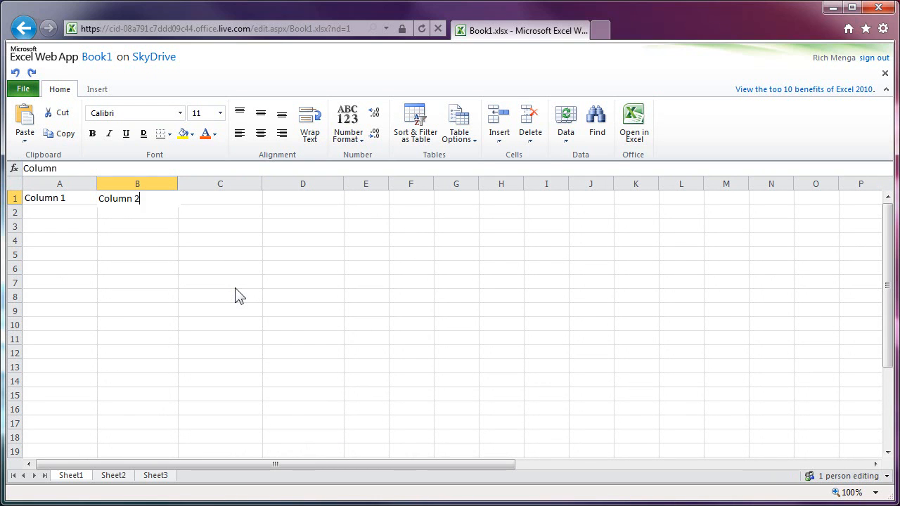
{"action": "key", "text": "Tab"}
{"action": "type", "text": "Column 3"}
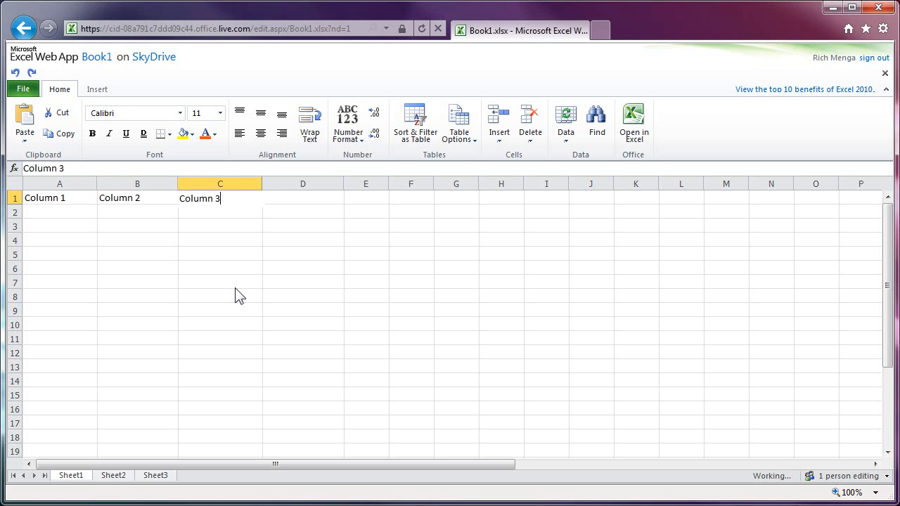
{"action": "key", "text": "Tab"}
{"action": "type", "text": "Total"}
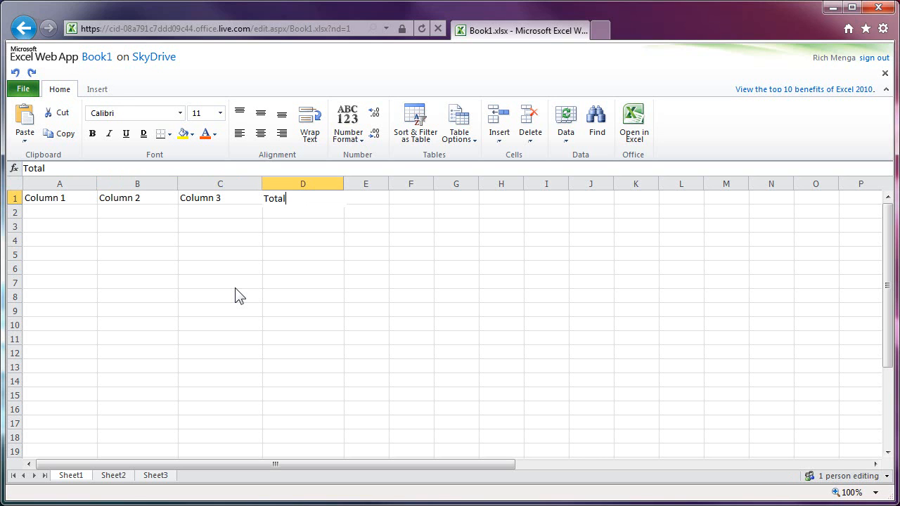
{"action": "key", "text": "Return"}
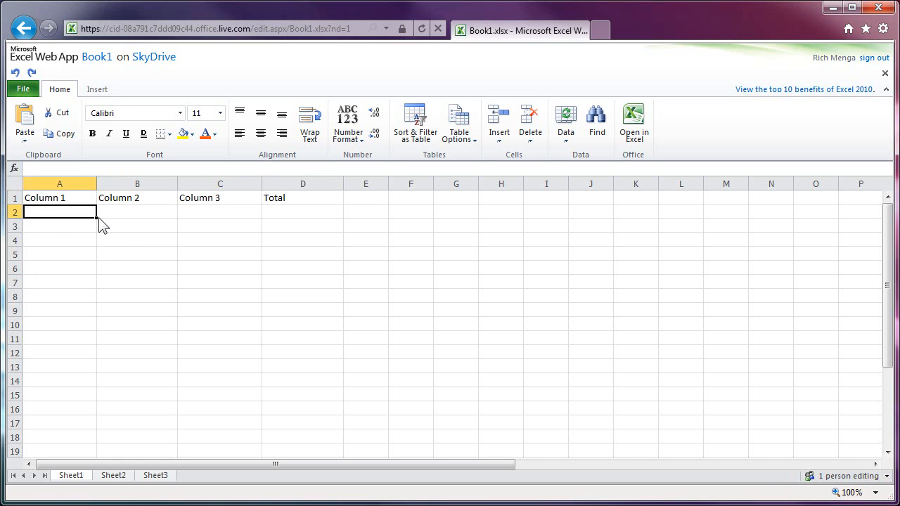
Fill A2:A6 with 1, 2, 3, 4, 5 and B2:B6 with 2, 4, 6, 8, 10.
{"action": "type", "text": "1 2 3 4 5"}
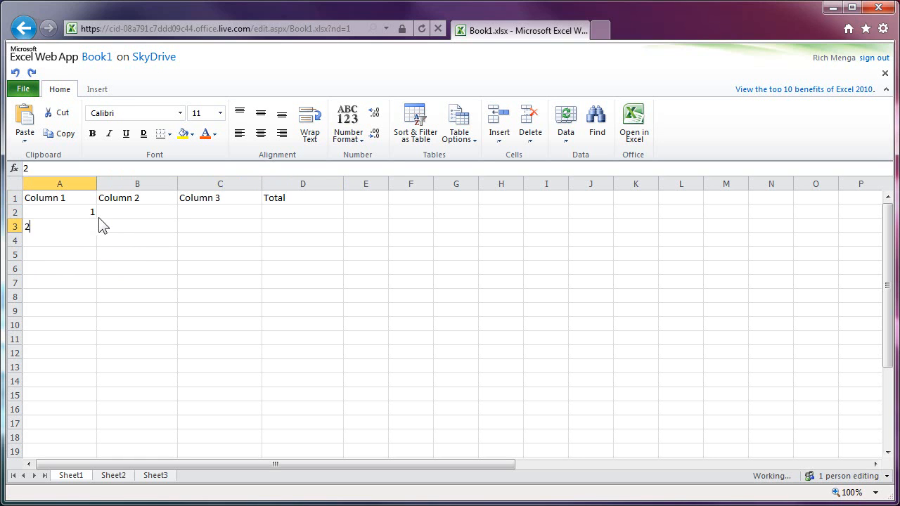
{"action": "key", "text": "Up"}
{"action": "key", "text": "Up"}
{"action": "key", "text": "Up"}
{"action": "key", "text": "Up"}
{"action": "key", "text": "Right"}
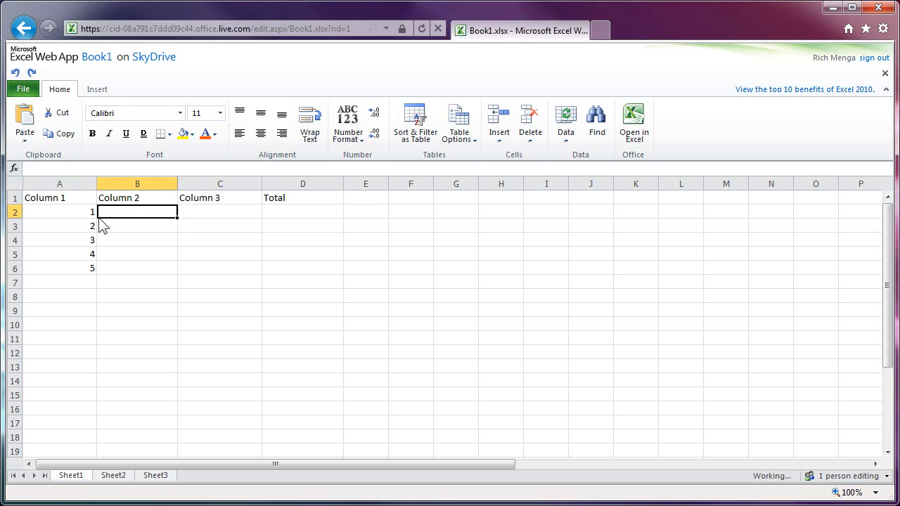
{"action": "type", "text": "2 4 6 8 10"}
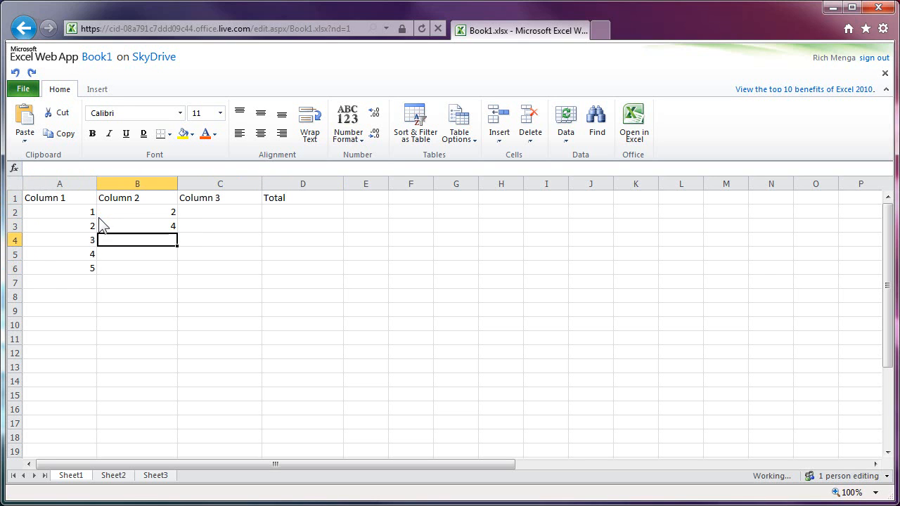
Fill cells C2 to C6 under Column 3 with 1, 3, 5, 7 and 9.
{"action": "key", "text": "Up"}
{"action": "key", "text": "Up"}
{"action": "key", "text": "Up"}
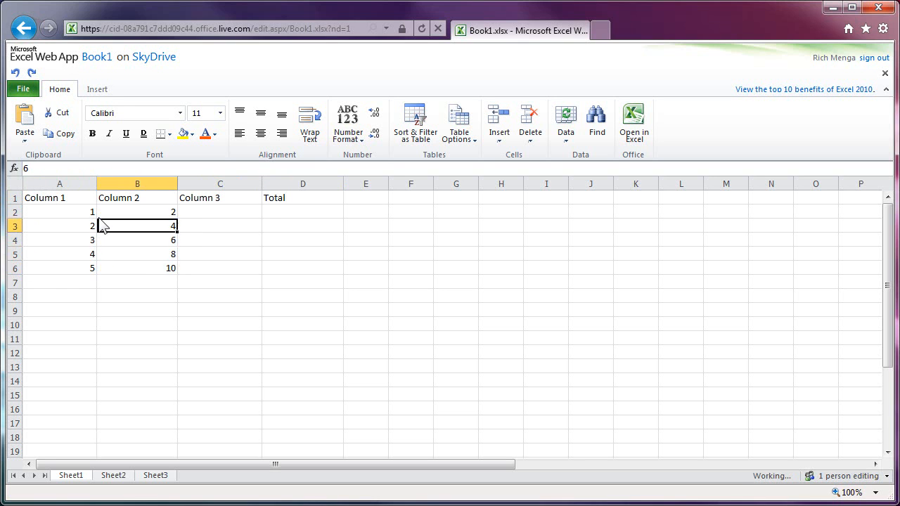
{"action": "key", "text": "Right"}
{"action": "key", "text": "Up"}
{"action": "type", "text": "1 3 5 7 9"}
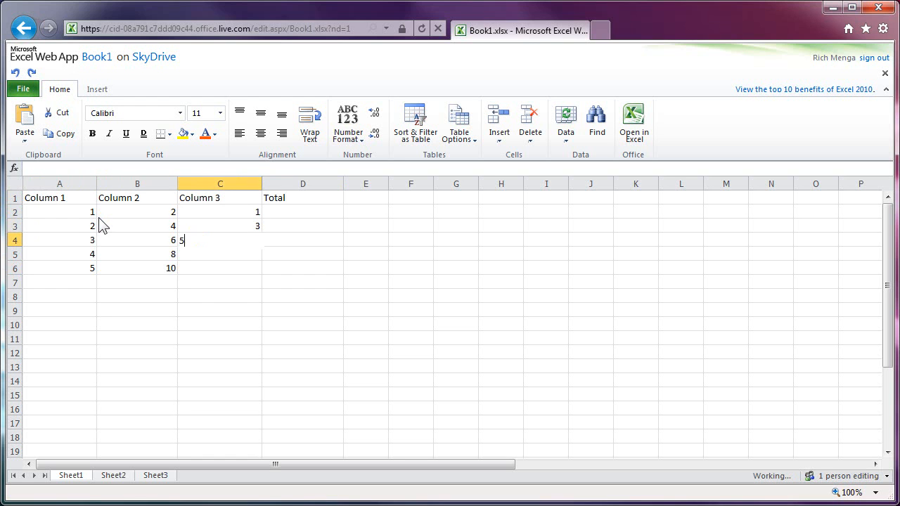
Enter a SUM formula in cell A7 that adds up A2:A6, and check the finished formula.
{"action": "key", "text": "Up"}
{"action": "key", "text": "Up"}
{"action": "key", "text": "Up"}
{"action": "key", "text": "Left"}
{"action": "key", "text": "Left"}
{"action": "key", "text": "Down"}
{"action": "key", "text": "Down"}
{"action": "key", "text": "Down"}
{"action": "key", "text": "Down"}
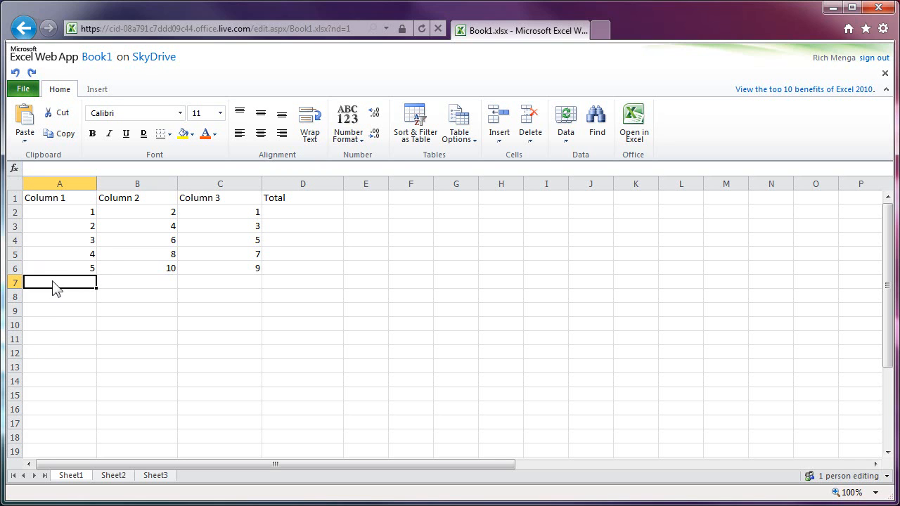
{"action": "type", "text": "="}
{"action": "type", "text": "S"}
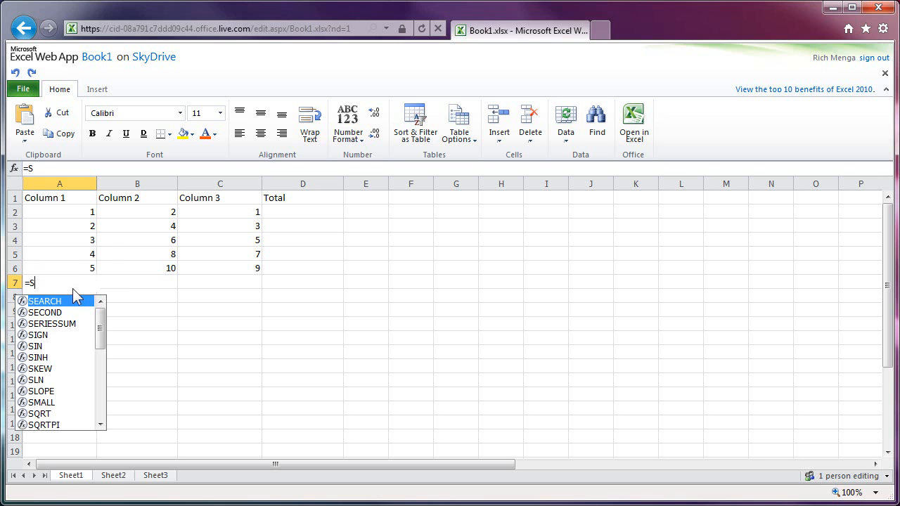
{"action": "left_click_drag", "start_coordinate": [101, 321], "coordinate": [101, 379]}
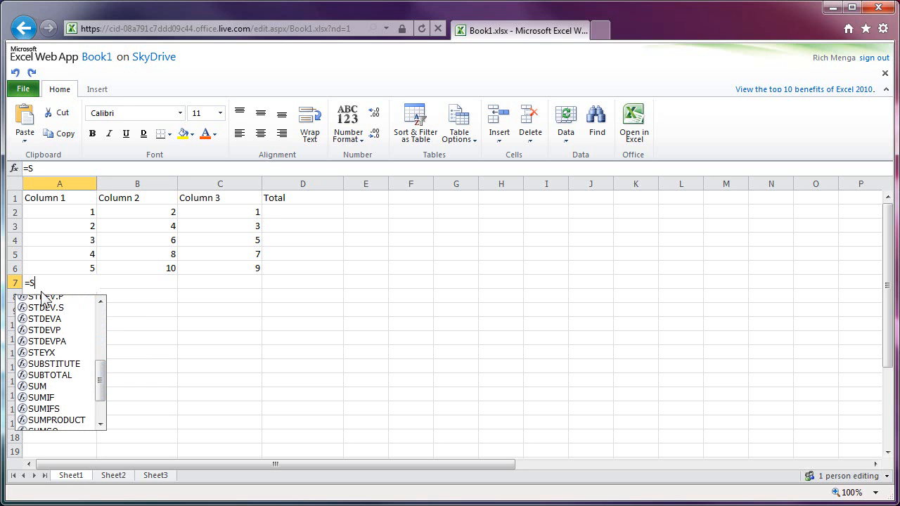
{"action": "type", "text": "UM"}
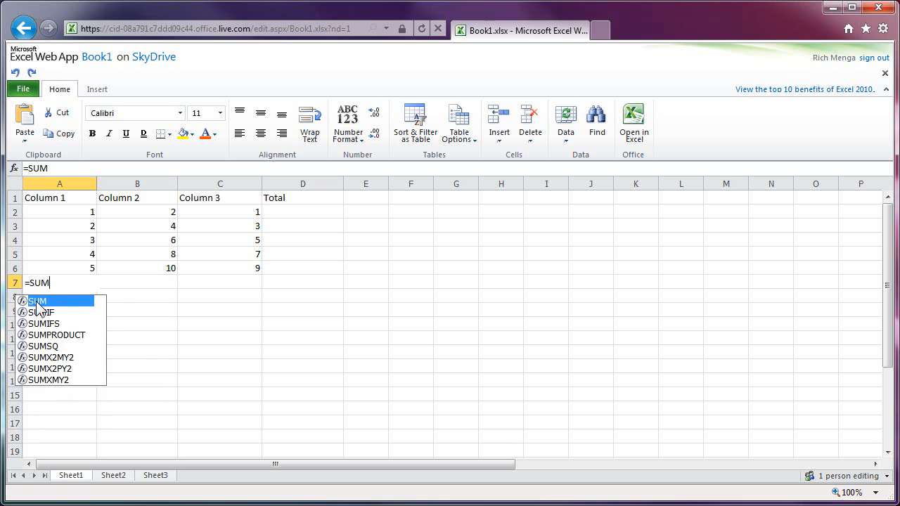
{"action": "type", "text": "("}
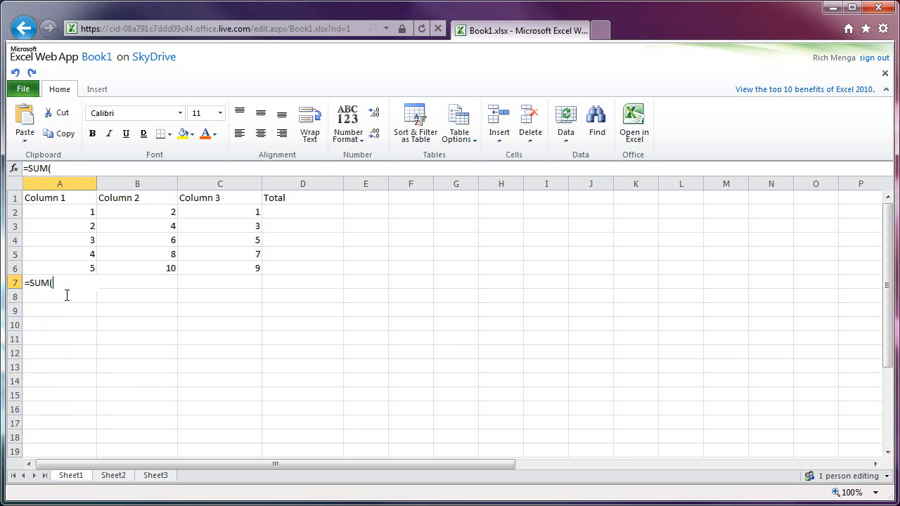
{"action": "left_click", "coordinate": [61, 218]}
{"action": "left_click", "coordinate": [63, 270]}
{"action": "left_click", "coordinate": [58, 213]}
{"action": "left_click", "coordinate": [66, 270], "text": "shift"}
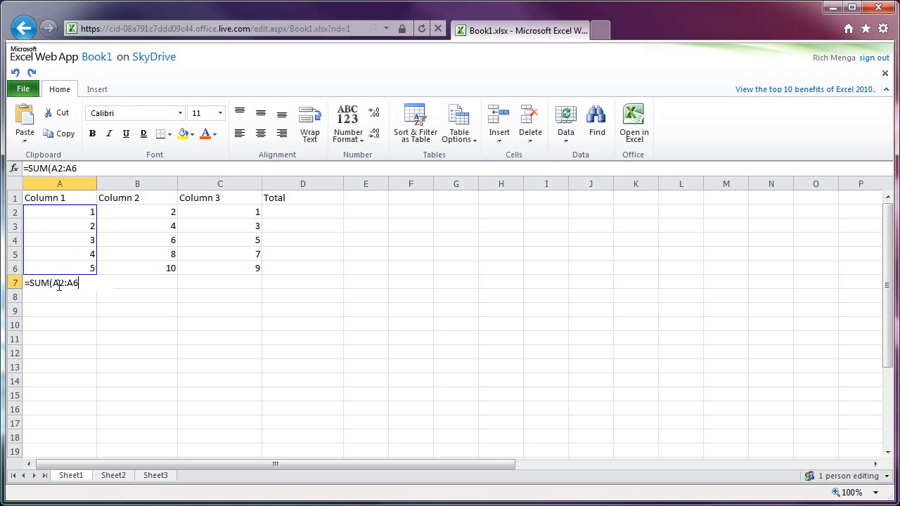
{"action": "key", "text": "Return"}
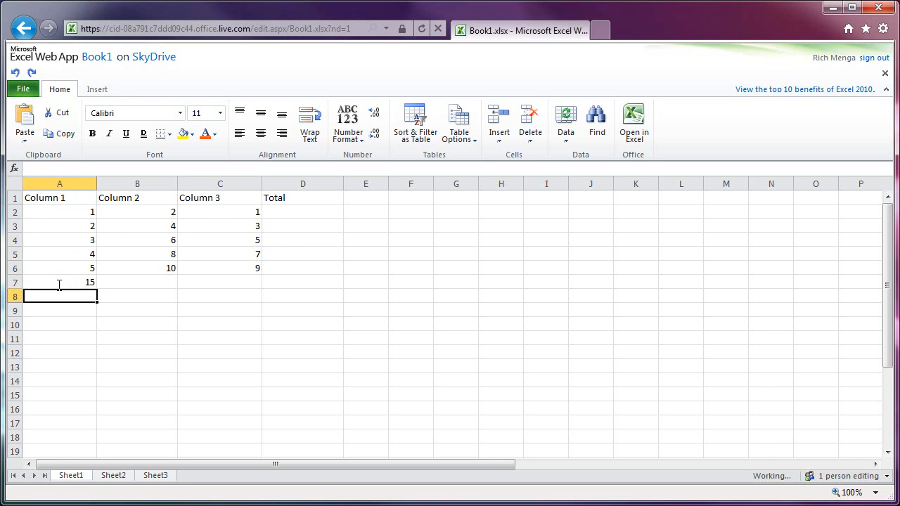
{"action": "left_click", "coordinate": [68, 281]}
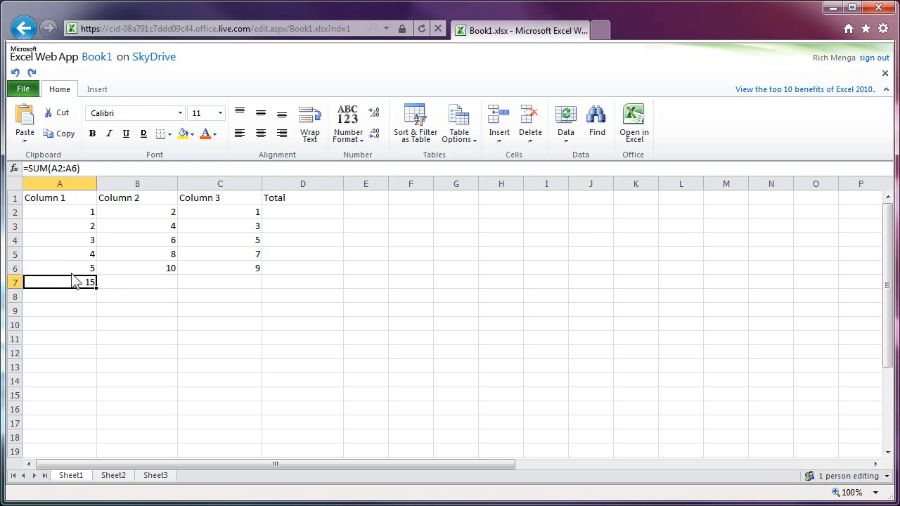
Enter a SUM formula in cell B7 that adds up the Column 2 values in B2:B6.
{"action": "left_click", "coordinate": [140, 212]}
{"action": "left_click", "coordinate": [146, 282]}
{"action": "type", "text": "=SUM"}
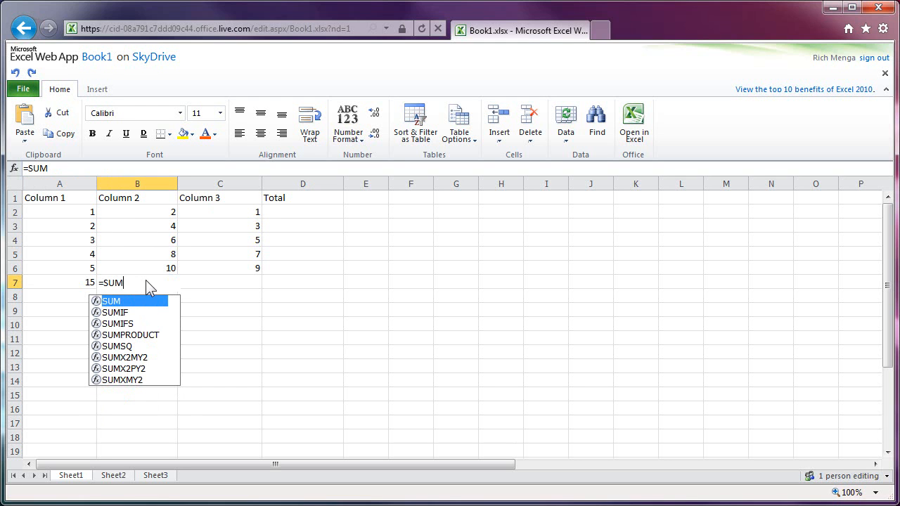
{"action": "double_click", "coordinate": [113, 303]}
{"action": "left_click", "coordinate": [137, 214]}
{"action": "left_click_drag", "start_coordinate": [144, 271], "coordinate": [146, 269]}
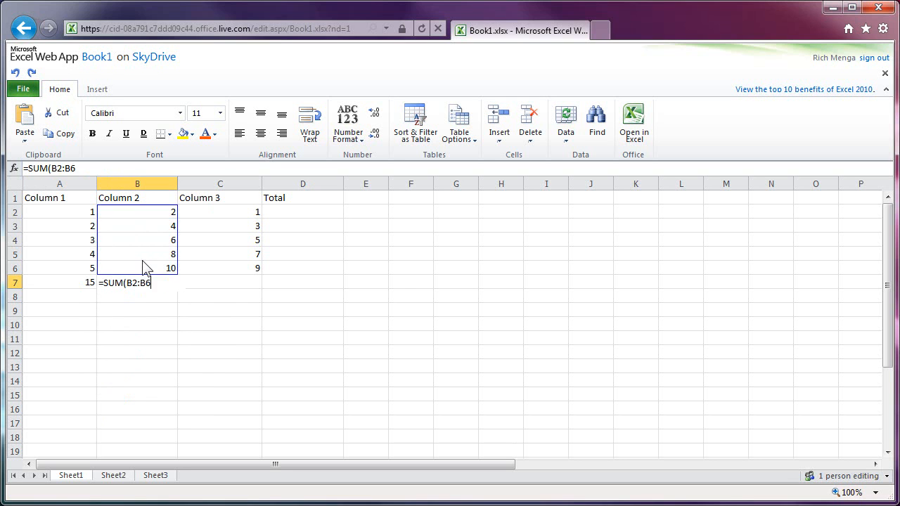
{"action": "key", "text": "Return"}
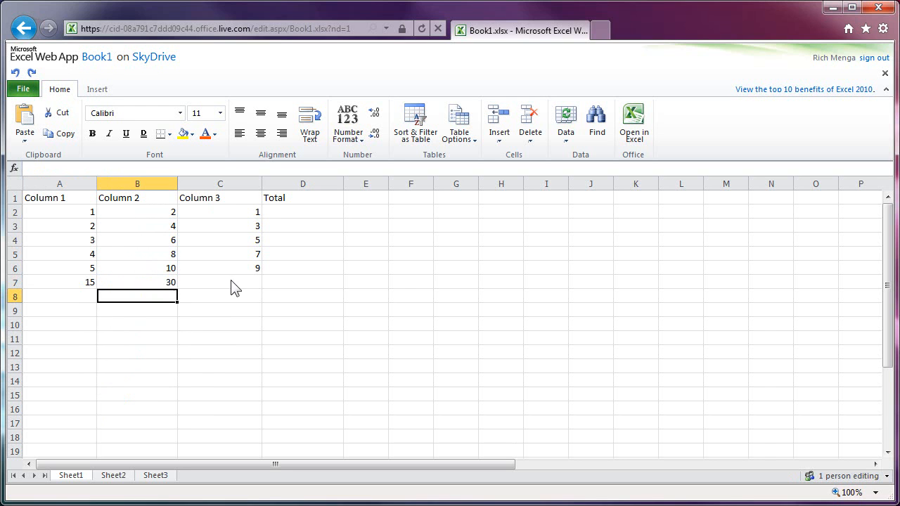
Enter a SUM formula in cell C7 that adds up the Column 3 values in C2:C6.
{"action": "left_click", "coordinate": [232, 279]}
{"action": "type", "text": "=SUM"}
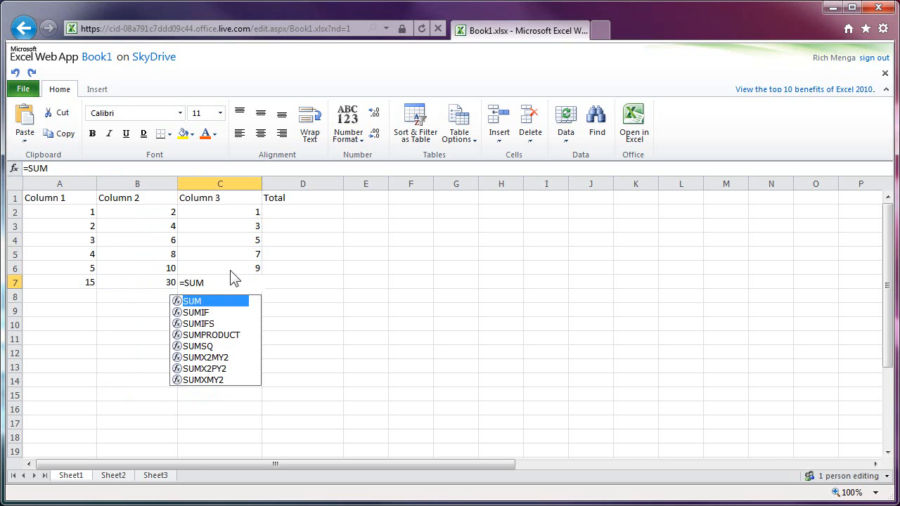
{"action": "double_click", "coordinate": [192, 302]}
{"action": "left_click", "coordinate": [220, 219]}
{"action": "left_click_drag", "start_coordinate": [223, 268], "coordinate": [223, 268]}
{"action": "key", "text": "Return"}
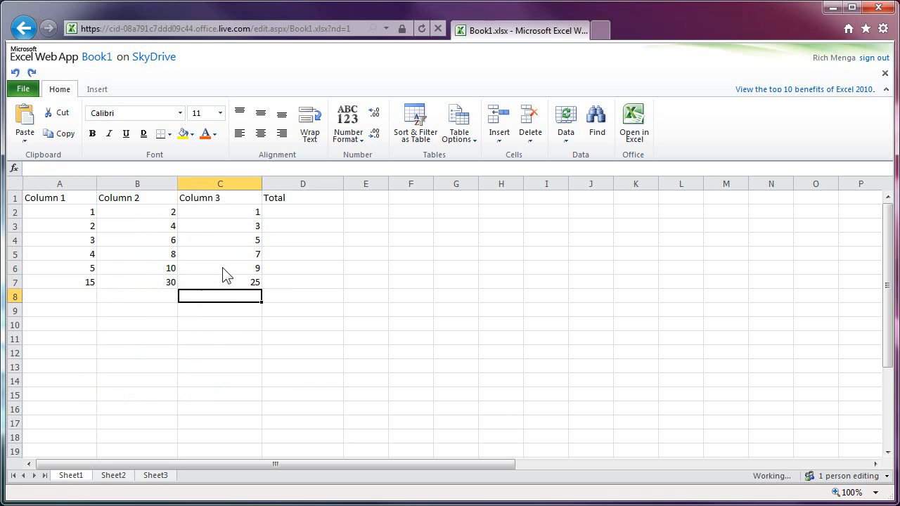
Enter a SUM formula in cell D7 of the Total column that adds the three column sums in A7:C7.
{"action": "left_click", "coordinate": [57, 284]}
{"action": "left_click", "coordinate": [169, 290]}
{"action": "left_click", "coordinate": [227, 289]}
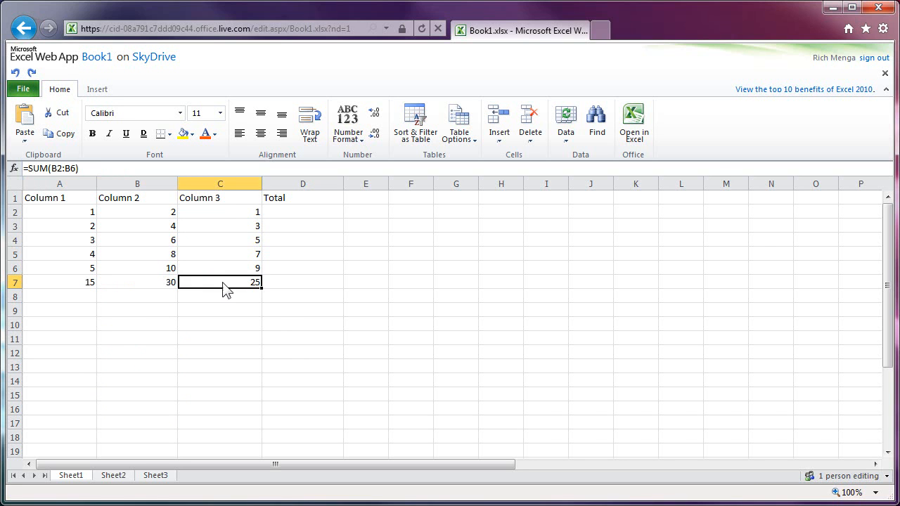
{"action": "left_click", "coordinate": [286, 288]}
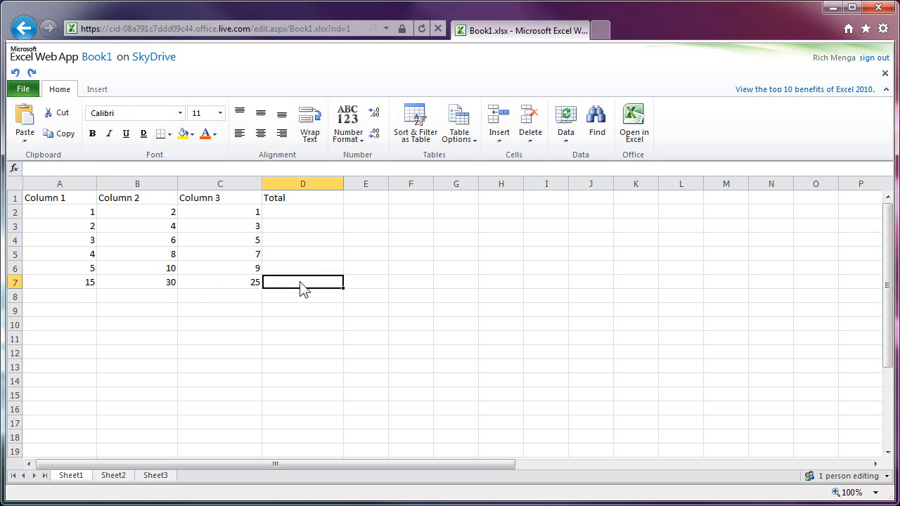
{"action": "type", "text": "=SUM"}
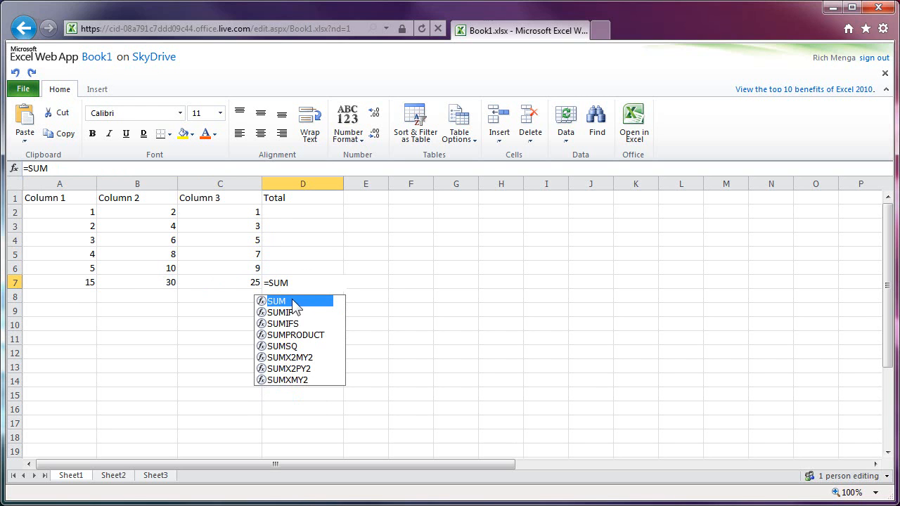
{"action": "type", "text": "("}
{"action": "left_click", "coordinate": [67, 287]}
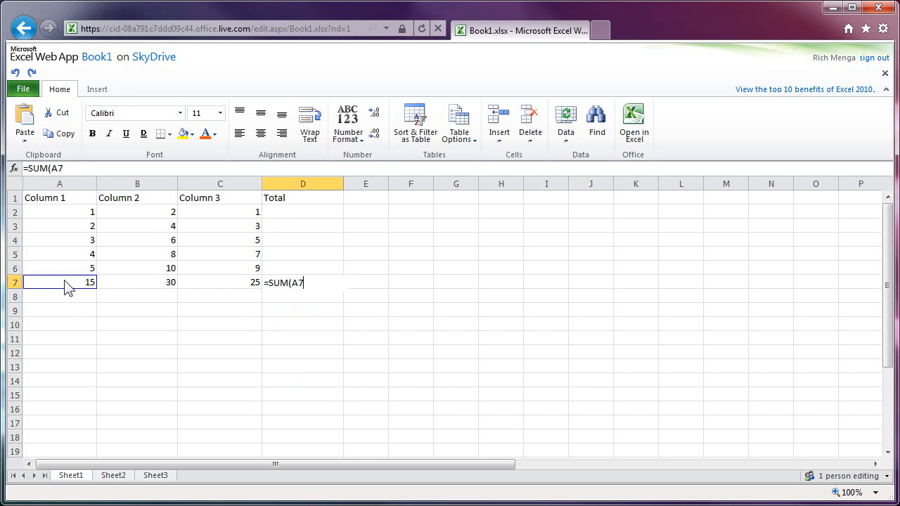
{"action": "left_click", "coordinate": [217, 284], "text": "shift"}
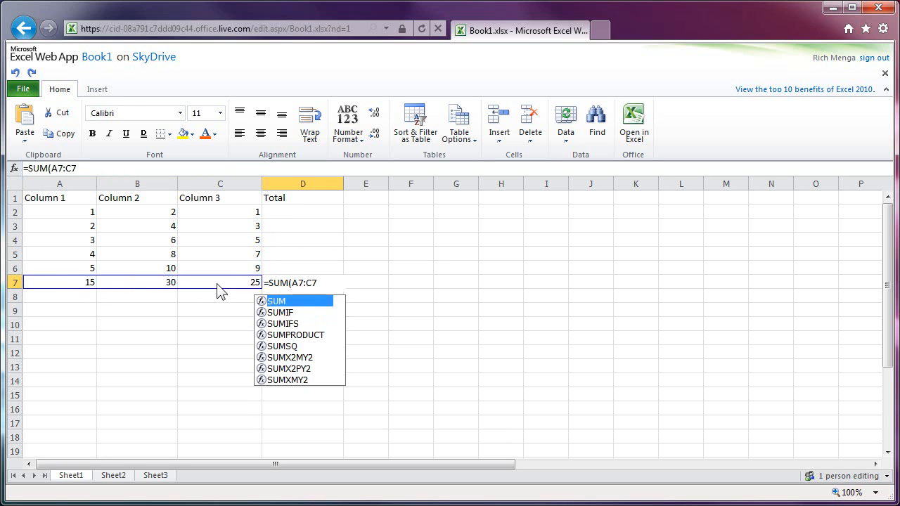
{"action": "key", "text": "Return"}
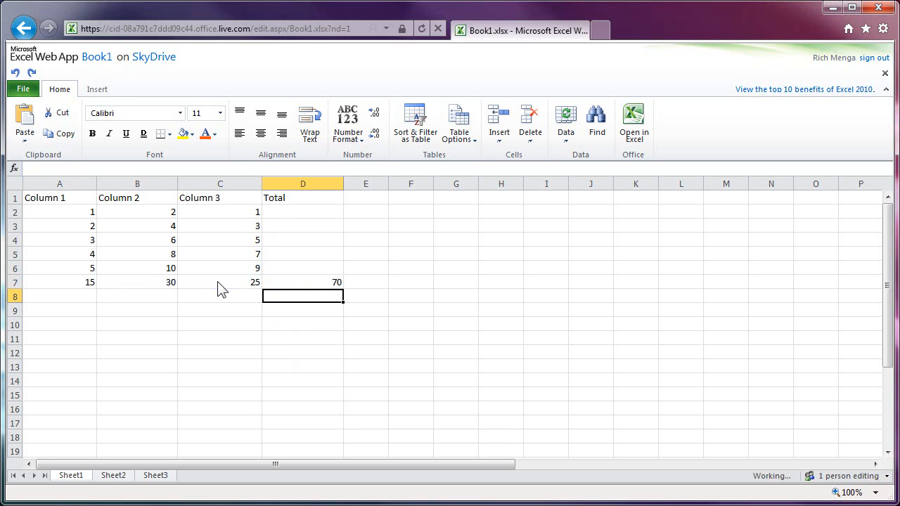
Set the font of the whole table in A1:D7 to Arial, size 10.
{"action": "left_click", "coordinate": [292, 283]}
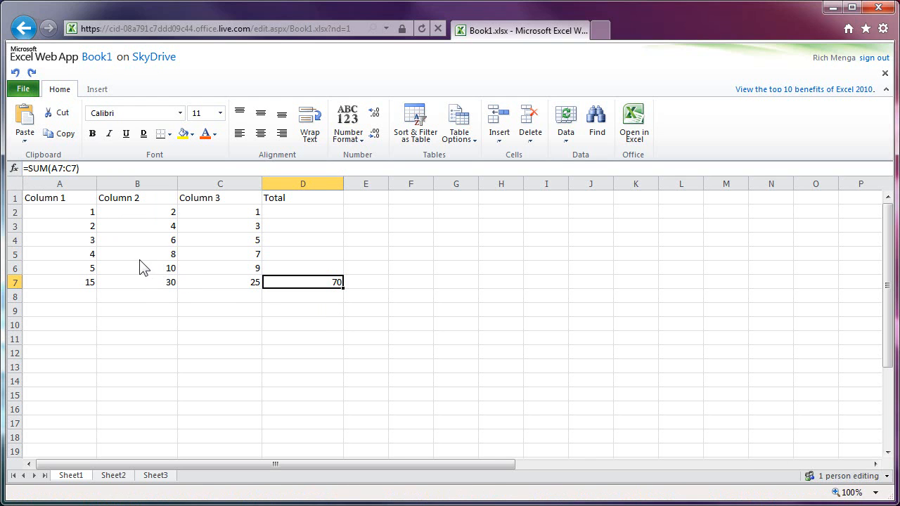
{"action": "left_click", "coordinate": [57, 205]}
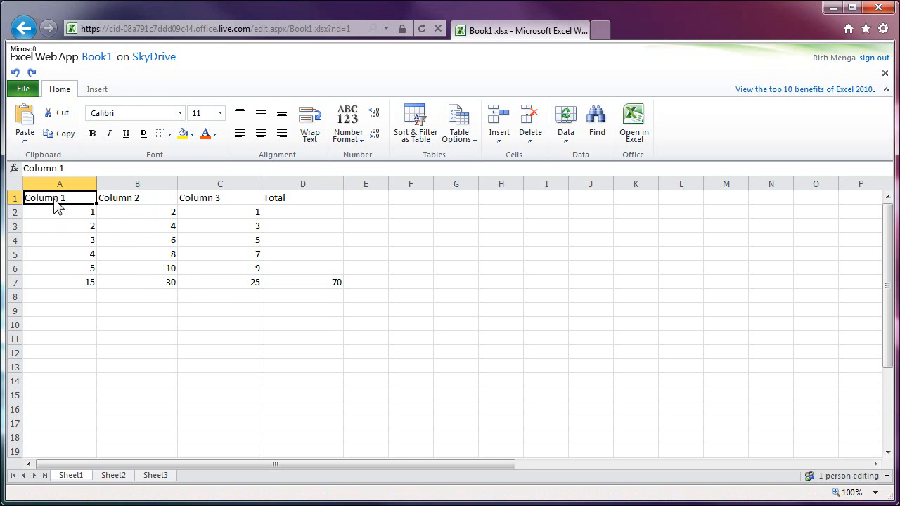
{"action": "left_click", "coordinate": [308, 288], "text": "shift"}
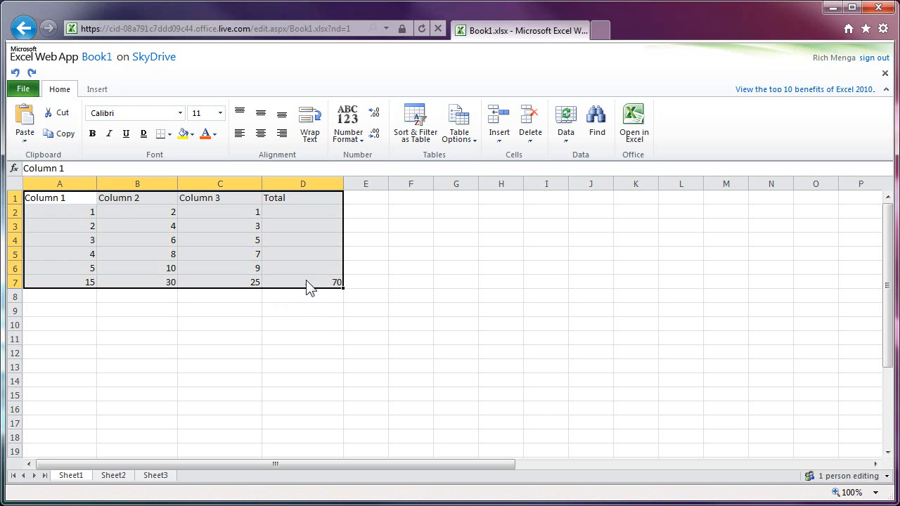
{"action": "left_click", "coordinate": [180, 113]}
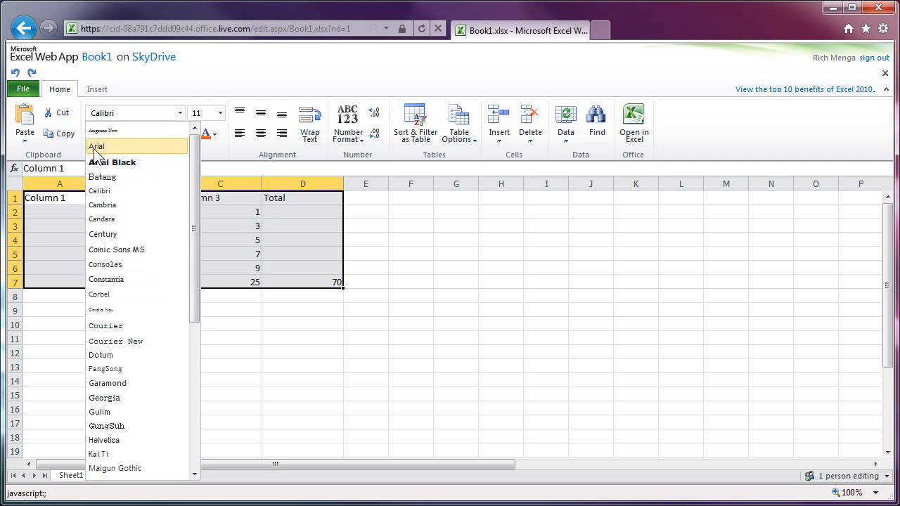
{"action": "left_click", "coordinate": [96, 146]}
{"action": "left_click", "coordinate": [220, 113]}
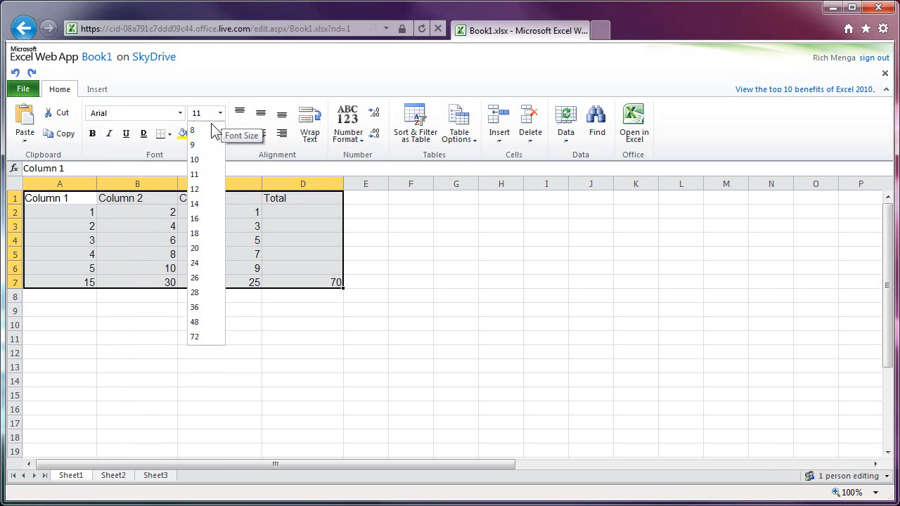
{"action": "left_click", "coordinate": [198, 160]}
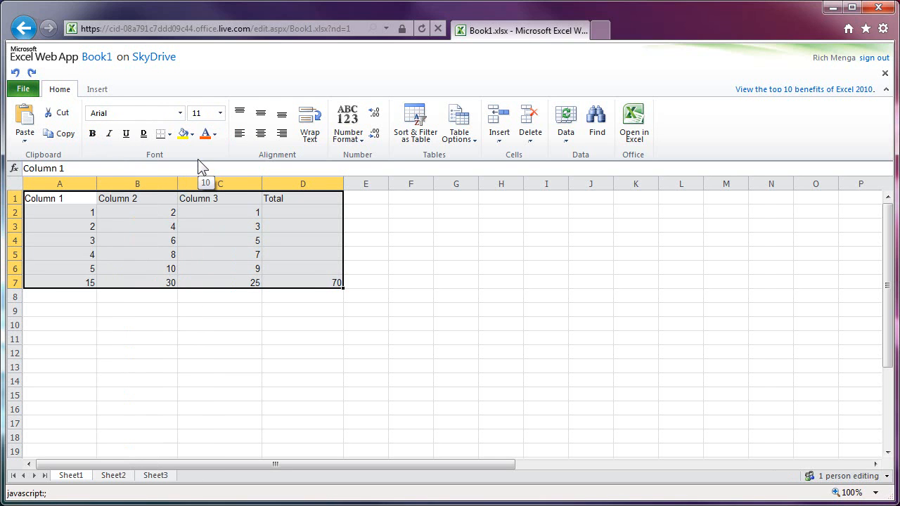
{"action": "left_click", "coordinate": [366, 242]}
Make the header cells A1:D1 bold.
{"action": "left_click", "coordinate": [54, 200]}
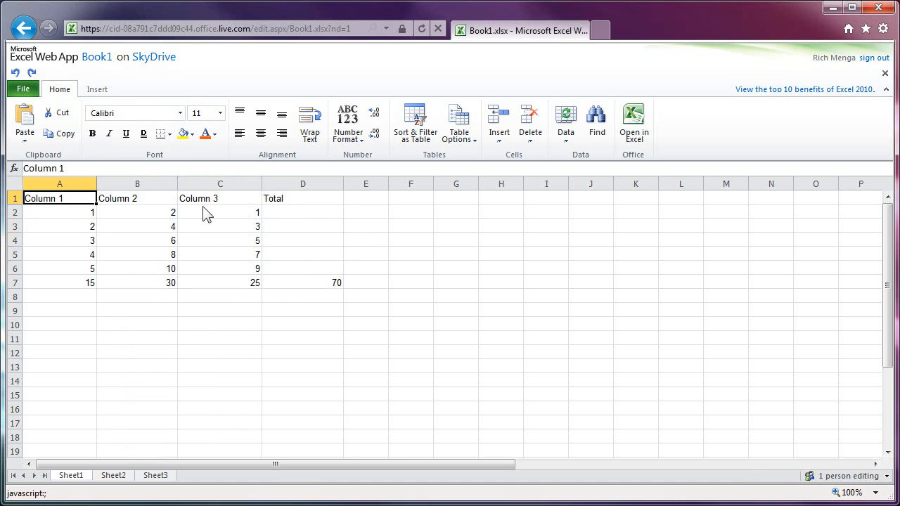
{"action": "left_click", "coordinate": [294, 203], "text": "shift"}
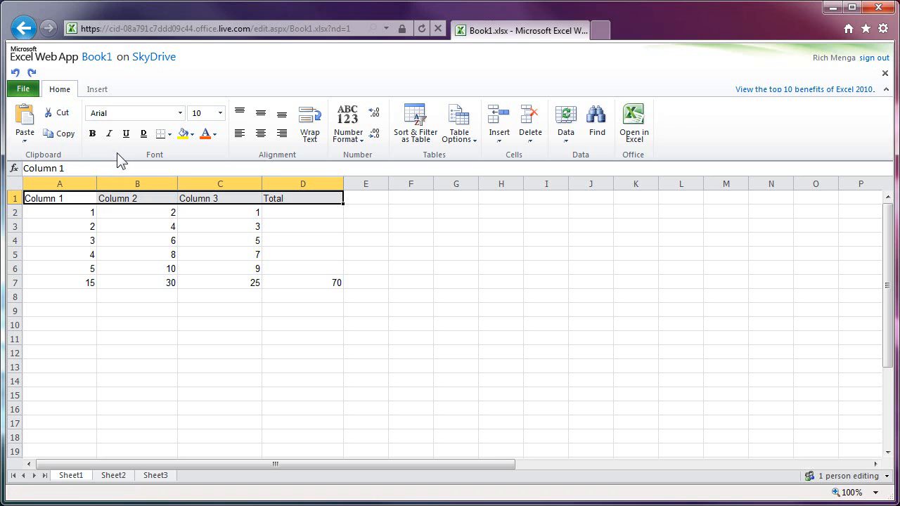
{"action": "key", "text": "ctrl+b"}
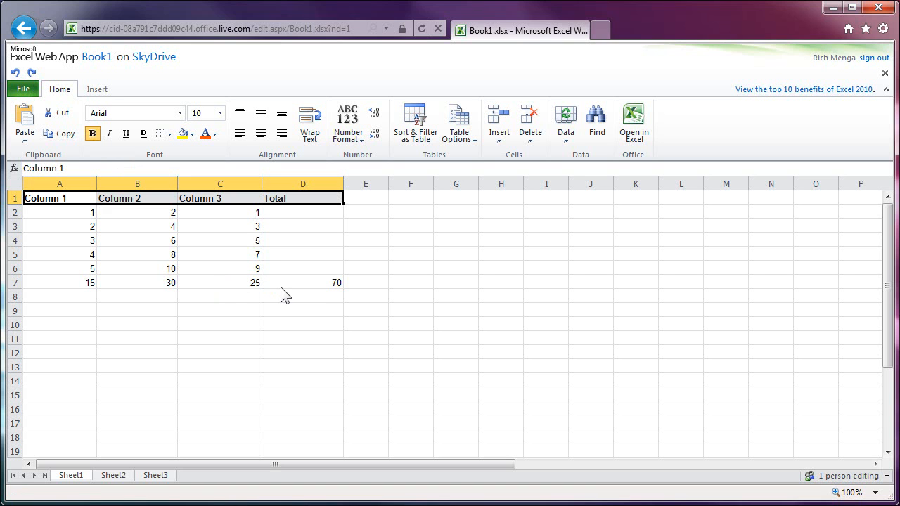
{"action": "left_click", "coordinate": [169, 273]}
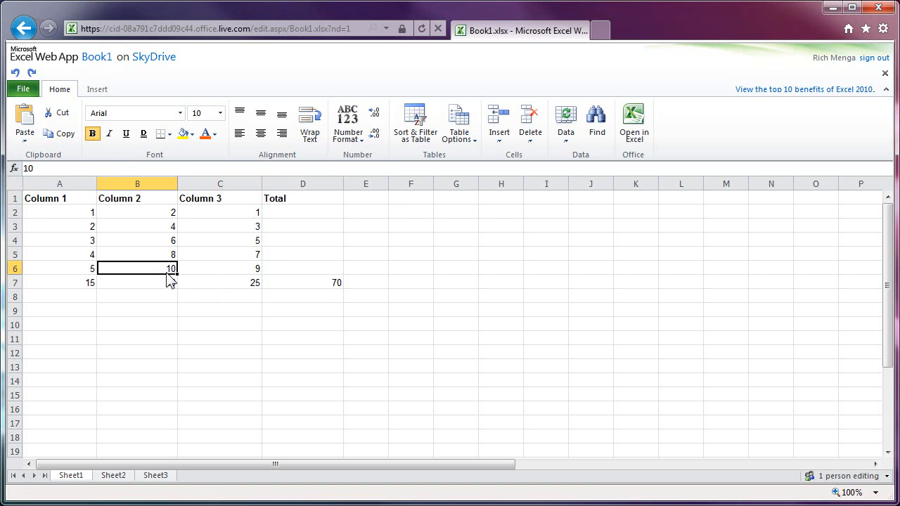
Fill the Column 1 cells A1:A7 with the lightest orange and the Column 2 cells B1:B7 with the lightest aqua blue.
{"action": "left_click", "coordinate": [56, 204]}
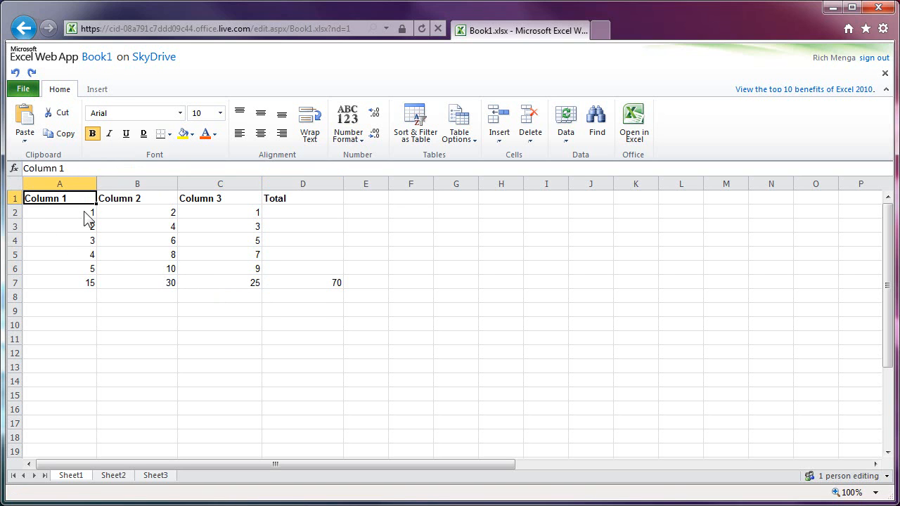
{"action": "left_click", "coordinate": [67, 285], "text": "shift"}
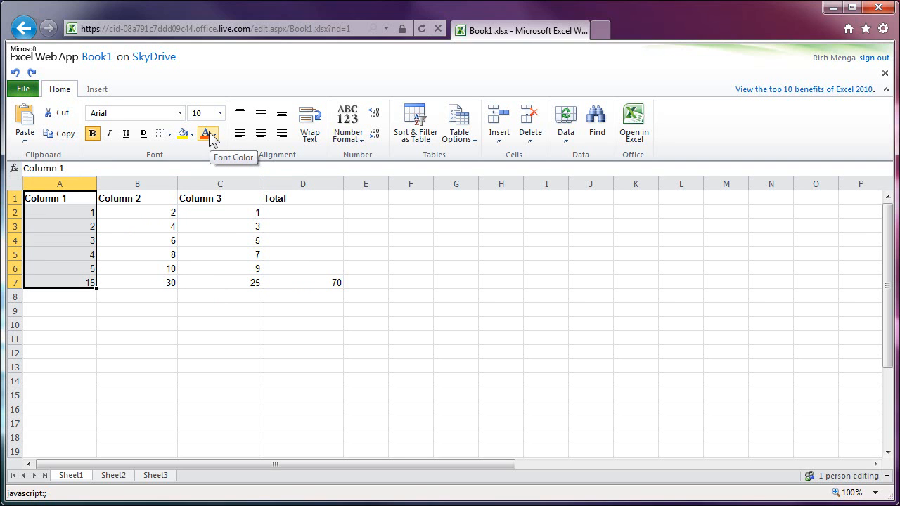
{"action": "left_click", "coordinate": [183, 135]}
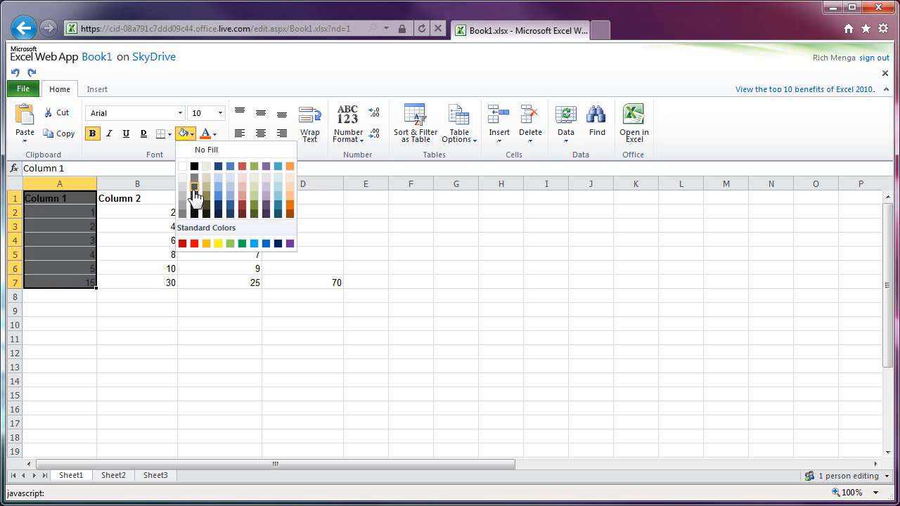
{"action": "left_click", "coordinate": [289, 177]}
{"action": "left_click_drag", "start_coordinate": [141, 201], "coordinate": [138, 282]}
{"action": "left_click", "coordinate": [191, 133]}
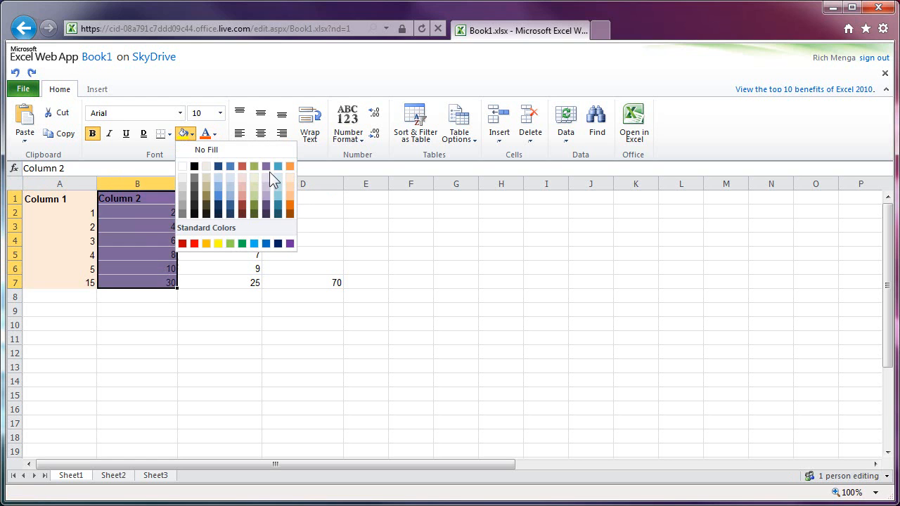
{"action": "left_click", "coordinate": [278, 179]}
Fill C1:C7 with Purple, Lighter 80% and the Total column D1:D7 with Olive Green, Lighter 80%.
{"action": "left_click_drag", "start_coordinate": [213, 202], "coordinate": [210, 289]}
{"action": "left_click", "coordinate": [191, 133]}
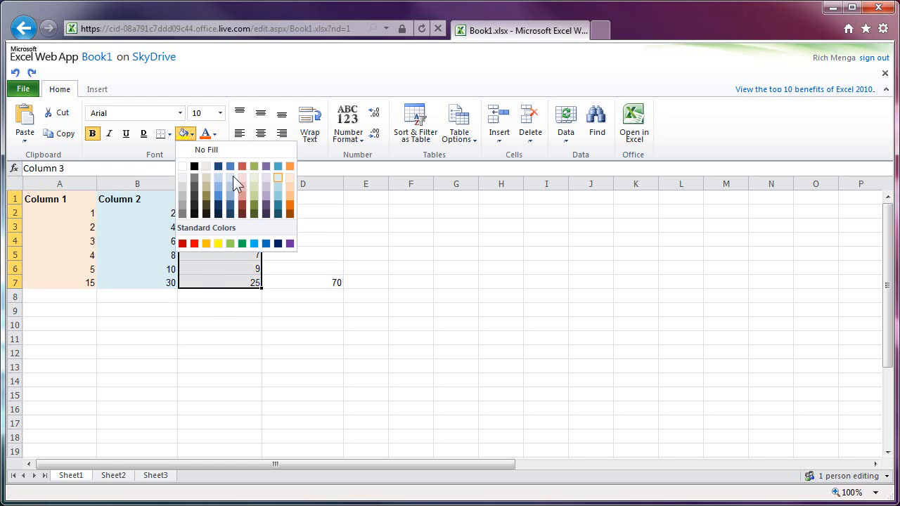
{"action": "left_click", "coordinate": [265, 173]}
{"action": "left_click_drag", "start_coordinate": [279, 201], "coordinate": [291, 283]}
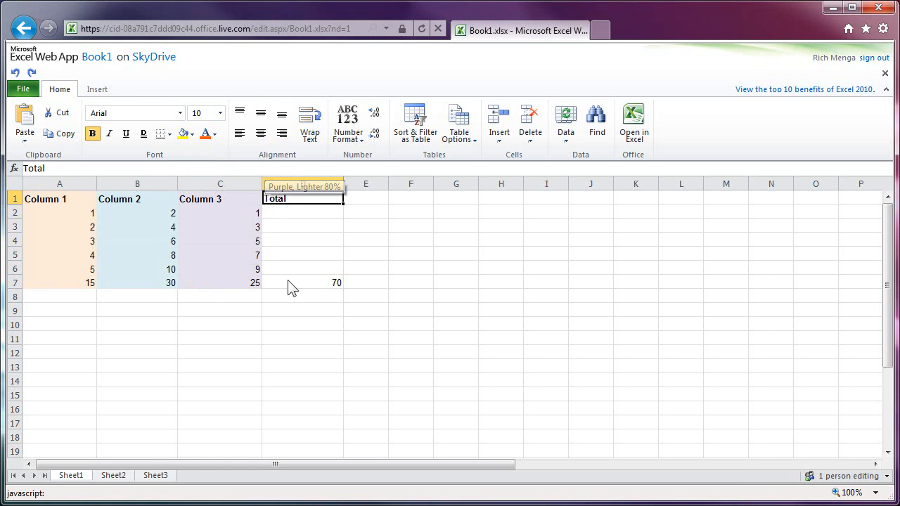
{"action": "left_click", "coordinate": [191, 134]}
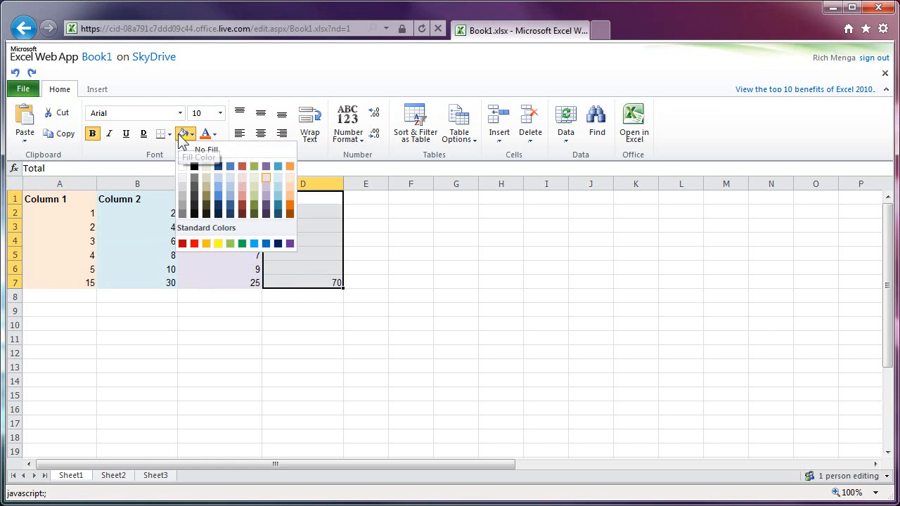
{"action": "left_click", "coordinate": [254, 178]}
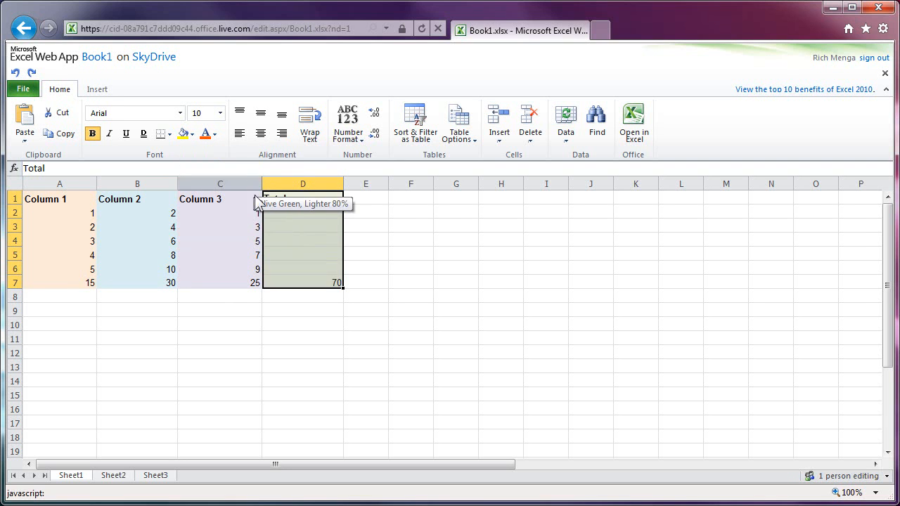
{"action": "left_click", "coordinate": [386, 229]}
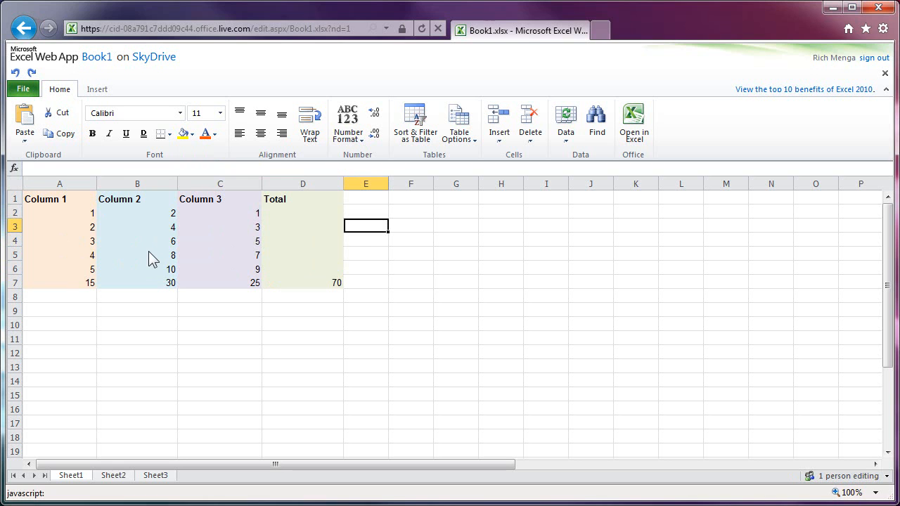
Fill header cell A1 with a slightly darker orange and B1 with a slightly darker aqua blue than their columns.
{"action": "left_click", "coordinate": [58, 200]}
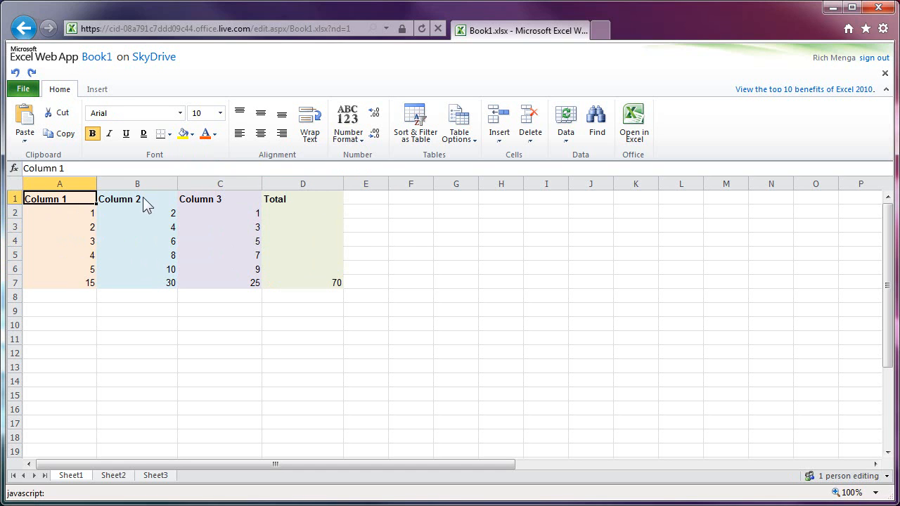
{"action": "left_click", "coordinate": [185, 135]}
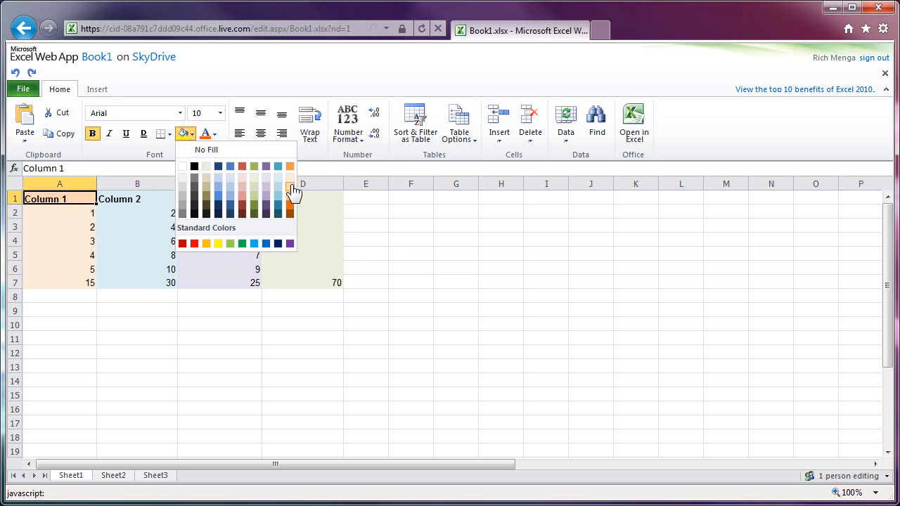
{"action": "left_click", "coordinate": [145, 198]}
{"action": "left_click", "coordinate": [187, 134]}
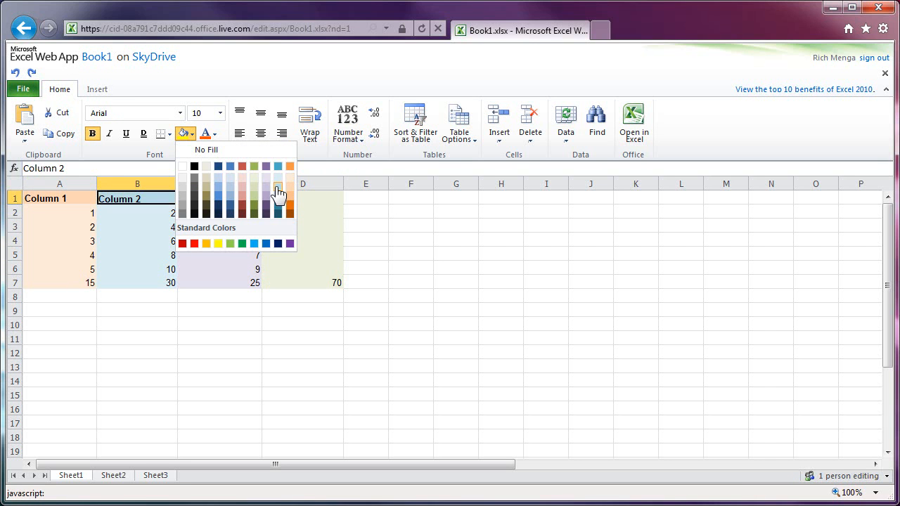
{"action": "left_click", "coordinate": [173, 204]}
Fill header cell C1 with a slightly darker purple and D1 with a slightly darker olive green than their columns.
{"action": "left_click", "coordinate": [200, 204]}
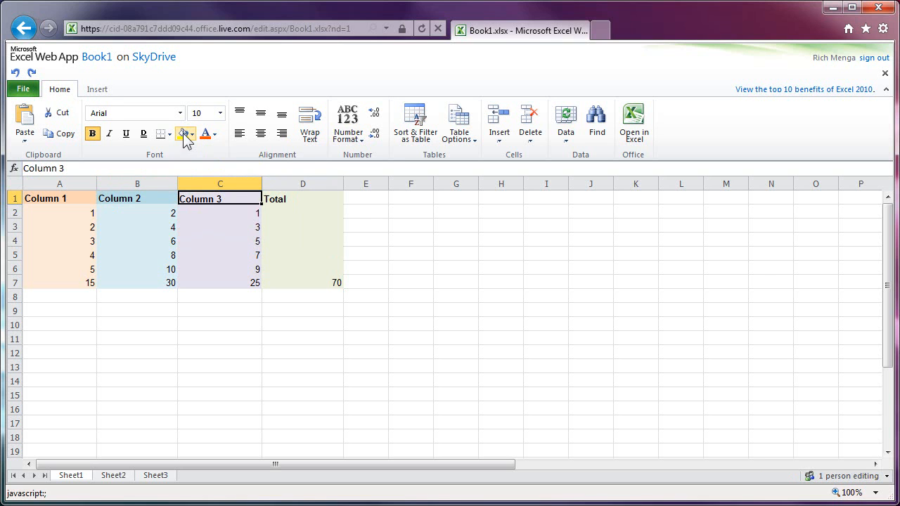
{"action": "left_click", "coordinate": [184, 133]}
{"action": "left_click", "coordinate": [263, 191]}
{"action": "left_click", "coordinate": [297, 199]}
{"action": "type", "text": "Total"}
{"action": "left_click", "coordinate": [185, 133]}
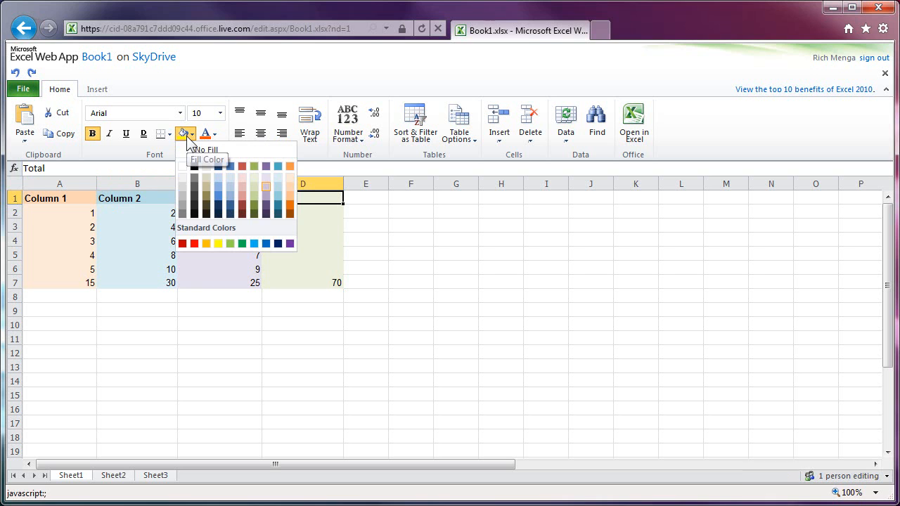
{"action": "left_click", "coordinate": [253, 191]}
{"action": "left_click", "coordinate": [316, 223]}
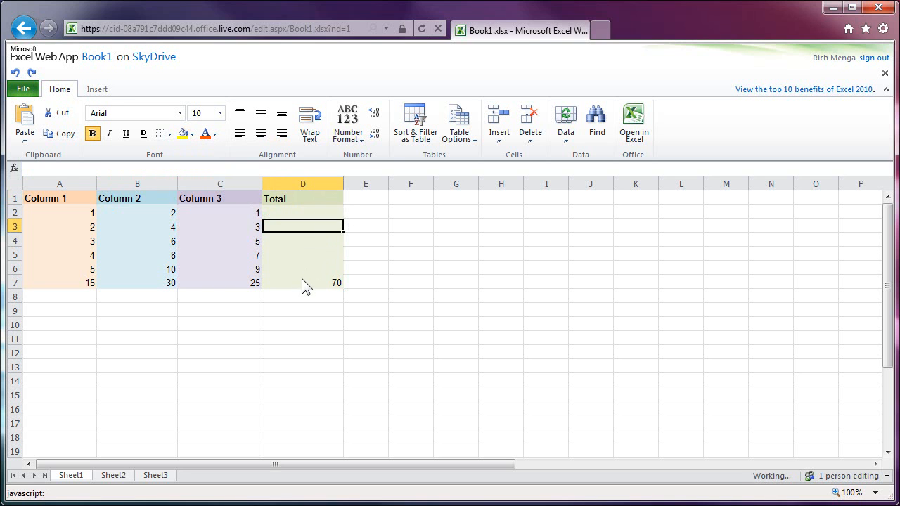
Format the grand total in D7 with Dark Green font color, bold and italic.
{"action": "left_click", "coordinate": [297, 283]}
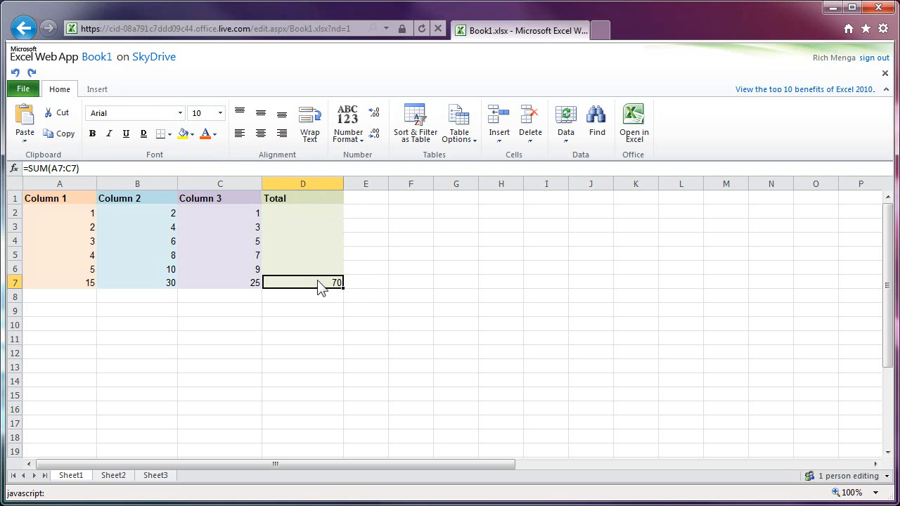
{"action": "left_click", "coordinate": [210, 139]}
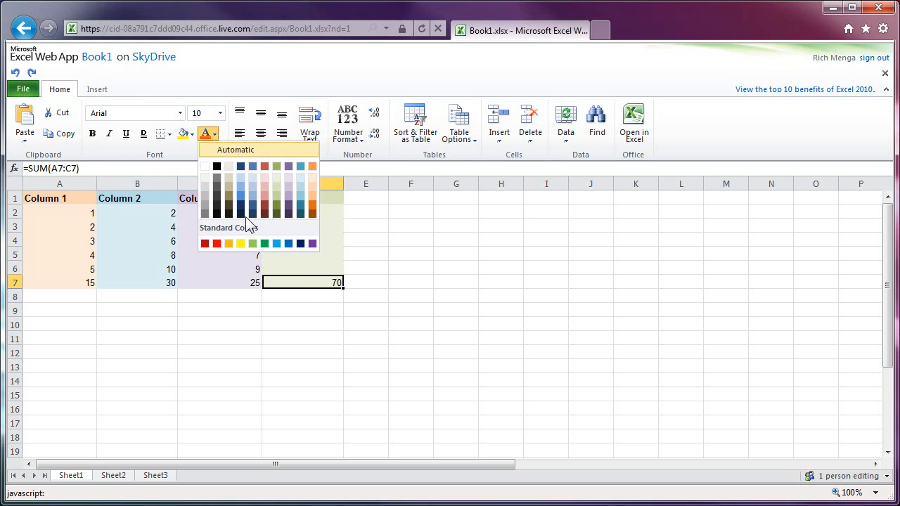
{"action": "left_click", "coordinate": [264, 244]}
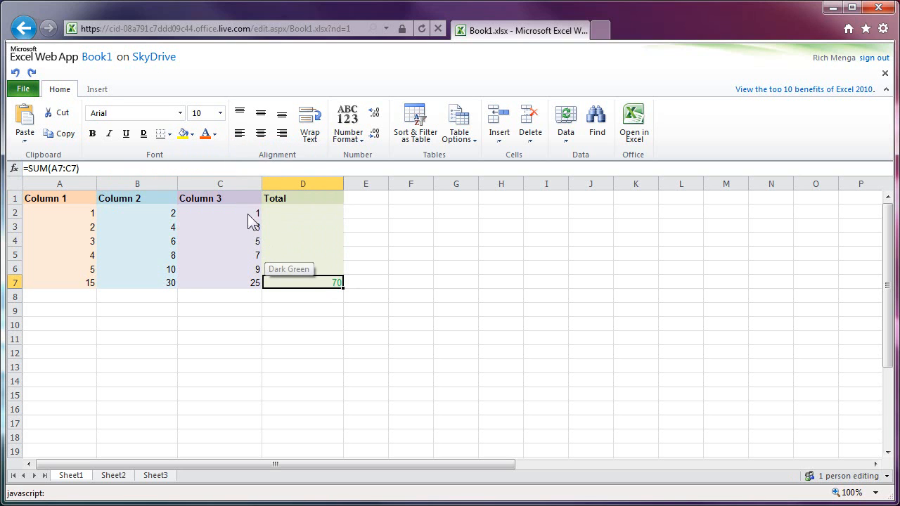
{"action": "left_click", "coordinate": [93, 133]}
{"action": "left_click", "coordinate": [109, 137]}
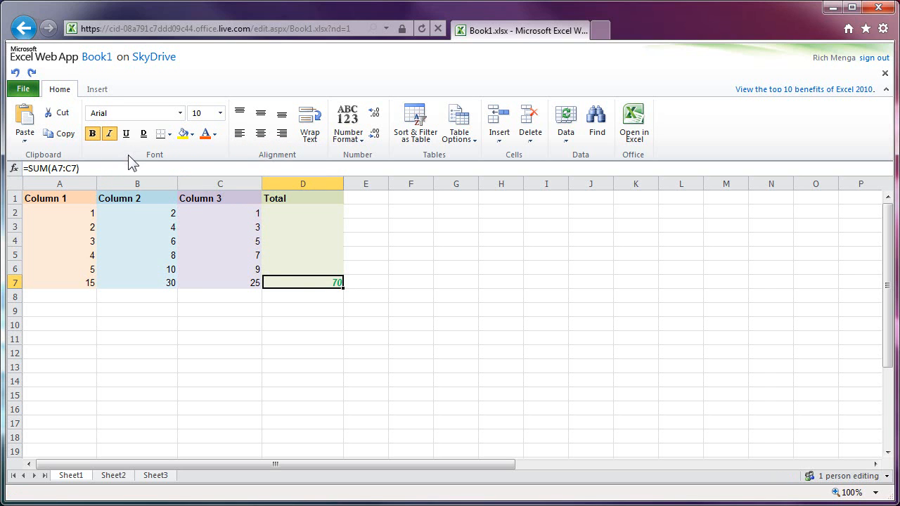
{"action": "left_click", "coordinate": [373, 284]}
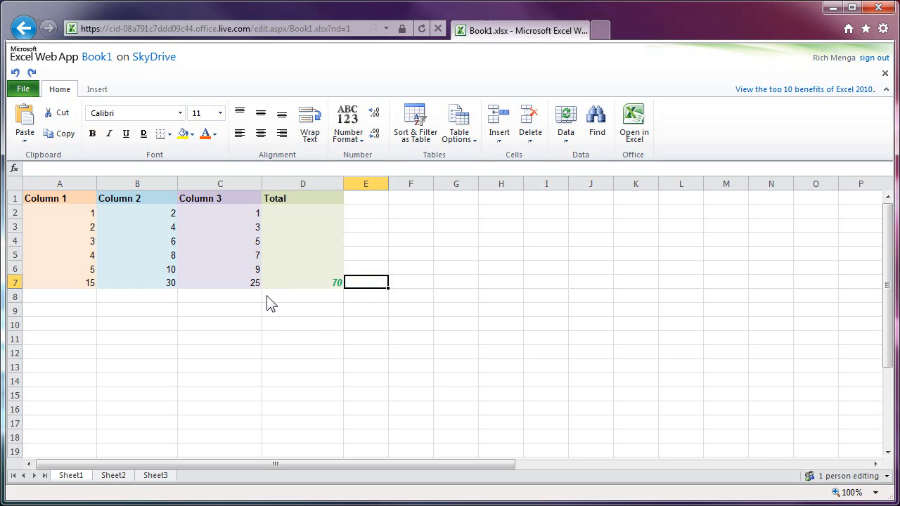
View the list of people editing this workbook, and close it again.
{"action": "left_click", "coordinate": [360, 199]}
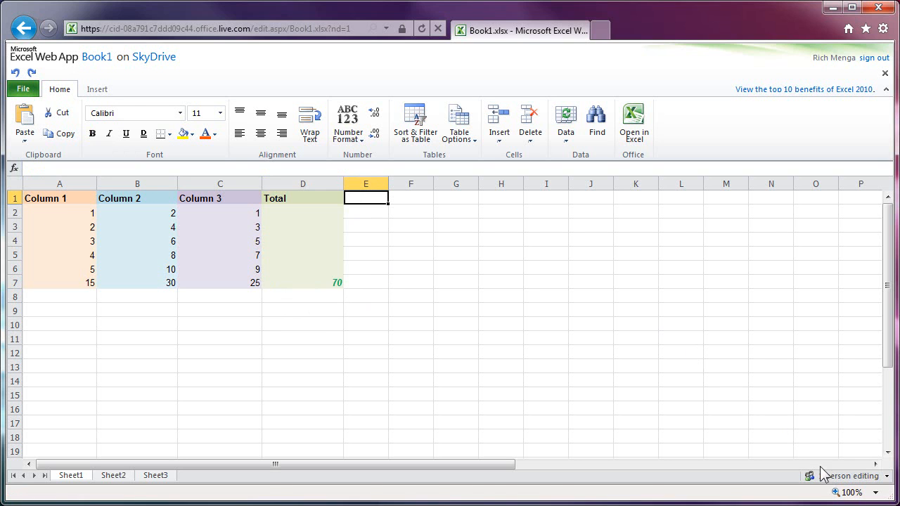
{"action": "left_click", "coordinate": [885, 478]}
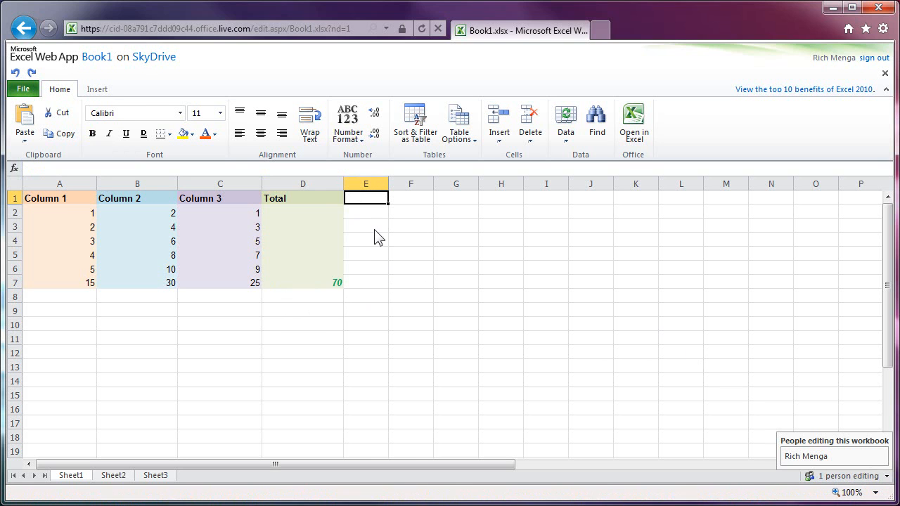
{"action": "left_click", "coordinate": [359, 204]}
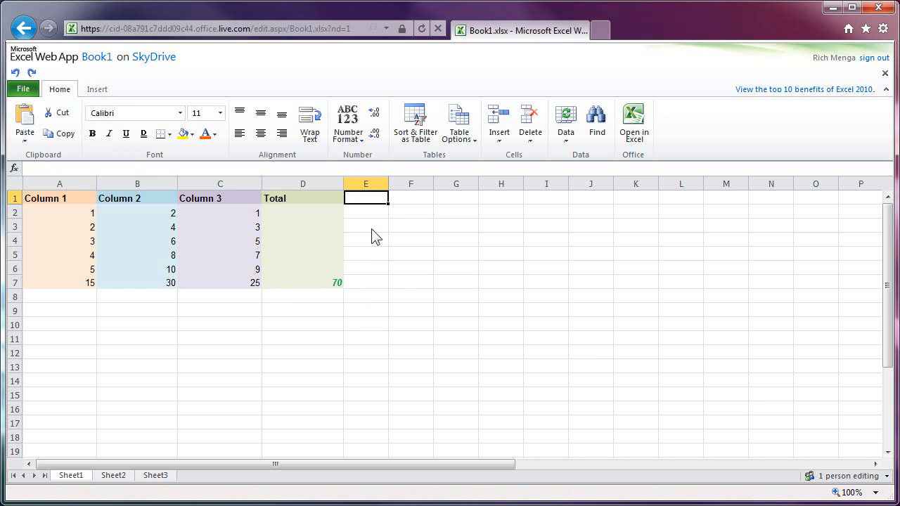
{"action": "left_click", "coordinate": [362, 284]}
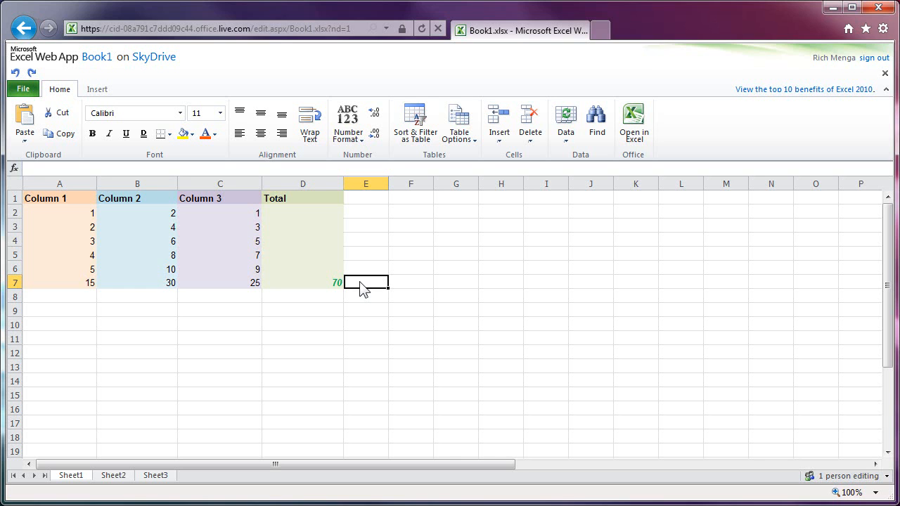
{"action": "left_click", "coordinate": [359, 200]}
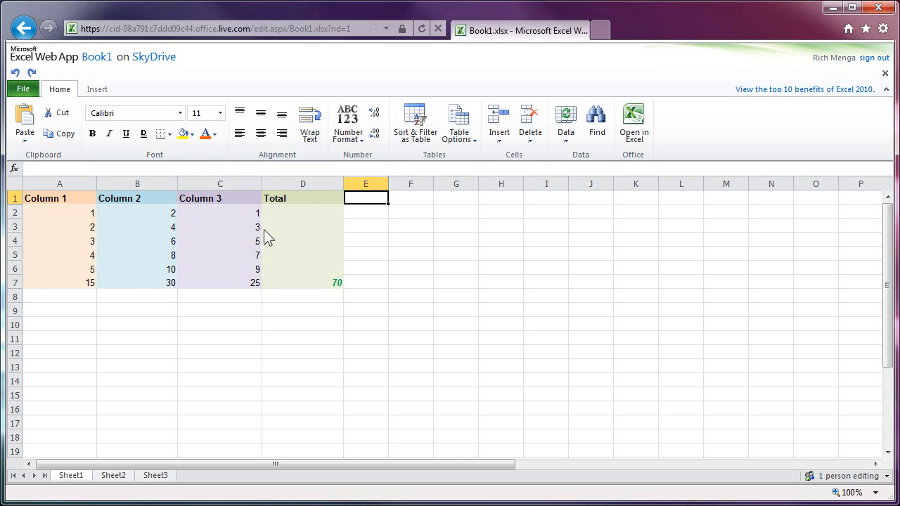
Look over the workbook's file options, such as saving a copy, sharing and downloading, and dismiss them.
{"action": "left_click", "coordinate": [24, 89]}
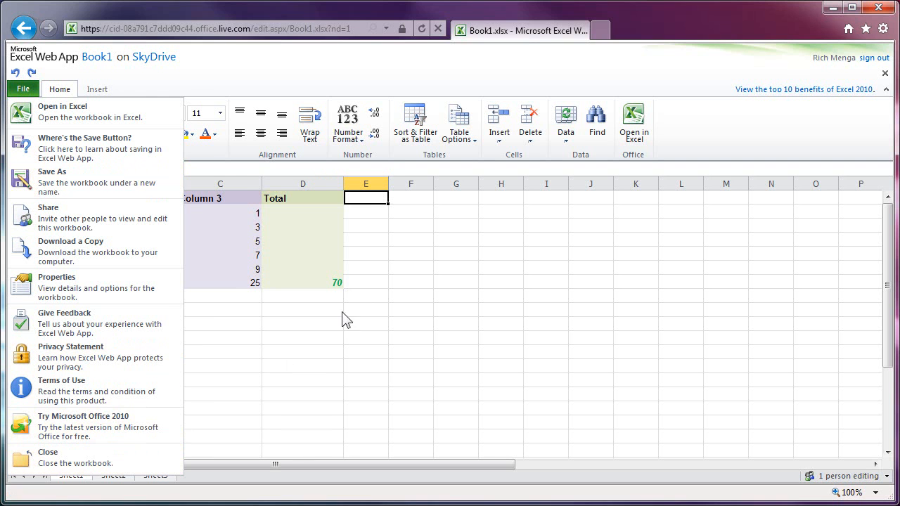
{"action": "left_click", "coordinate": [363, 209]}
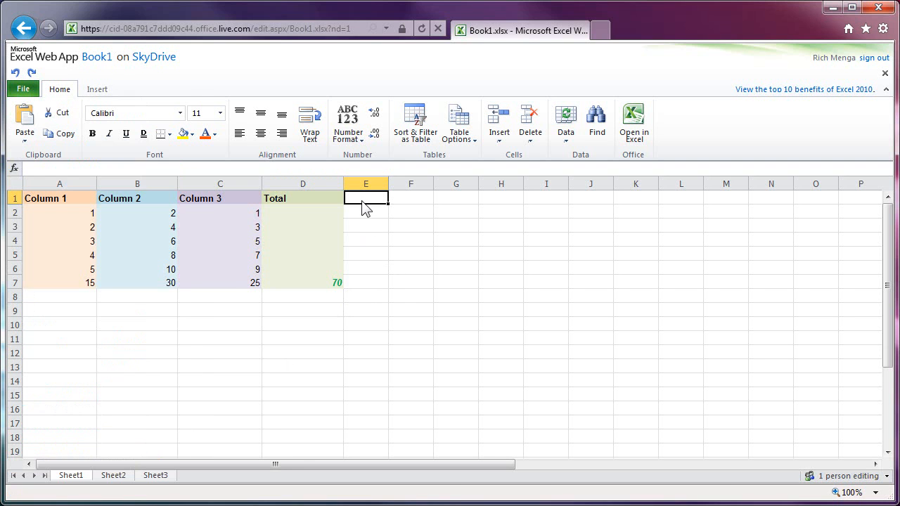
Close the workbook and reopen Book1 from the online document list for editing in the browser.
{"action": "left_click", "coordinate": [885, 74]}
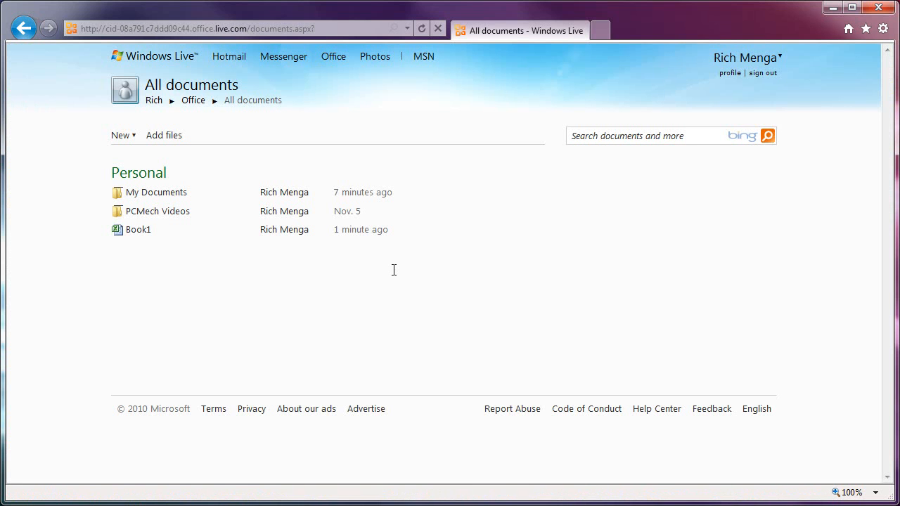
{"action": "mouse_move", "coordinate": [195, 232]}
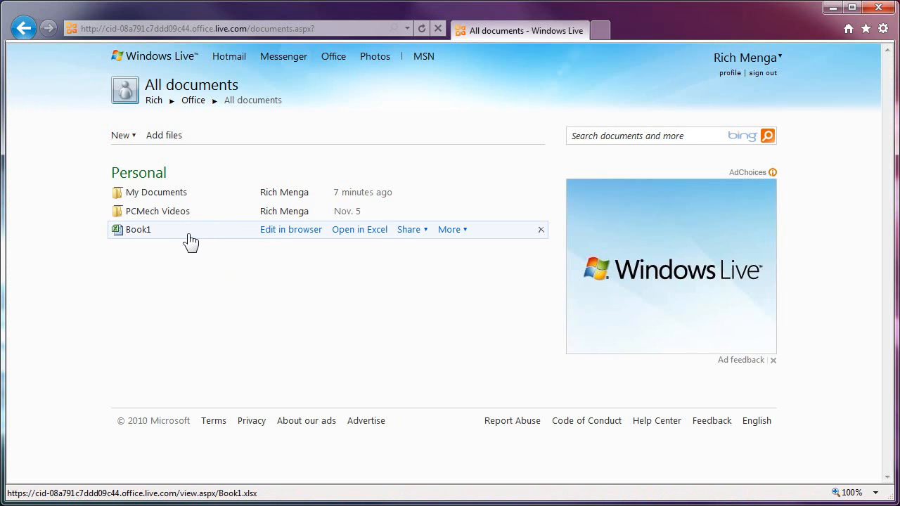
{"action": "left_click", "coordinate": [296, 232]}
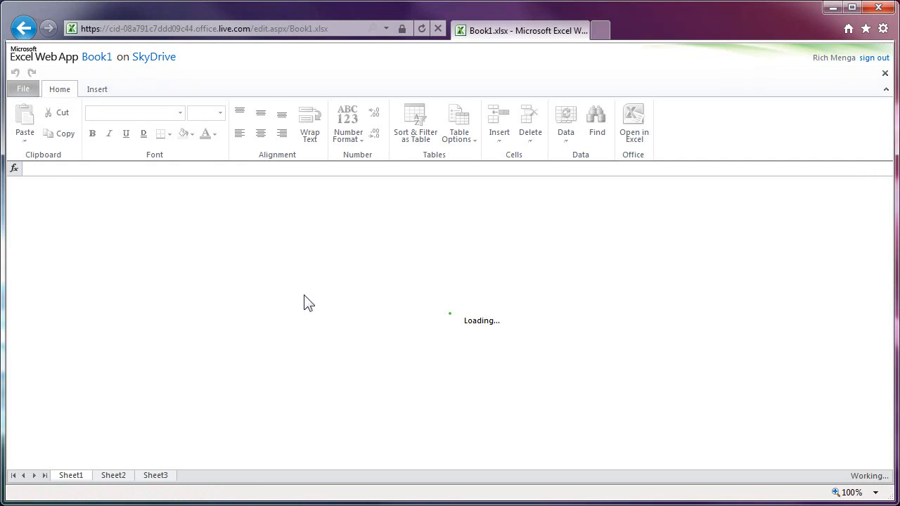
{"action": "left_click", "coordinate": [355, 284]}
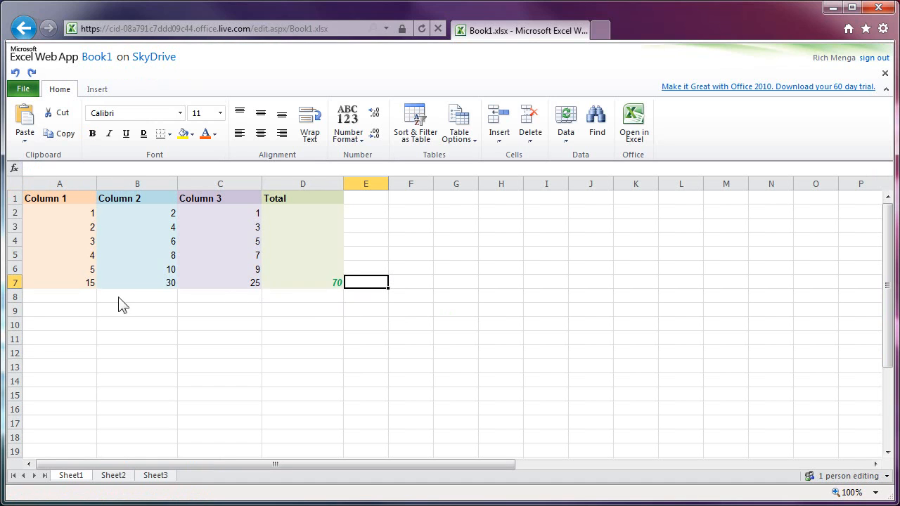
Browse the function suggestions for formulas starting with =S, =D and =F in cell A8, and discard the entry.
{"action": "left_click", "coordinate": [68, 298]}
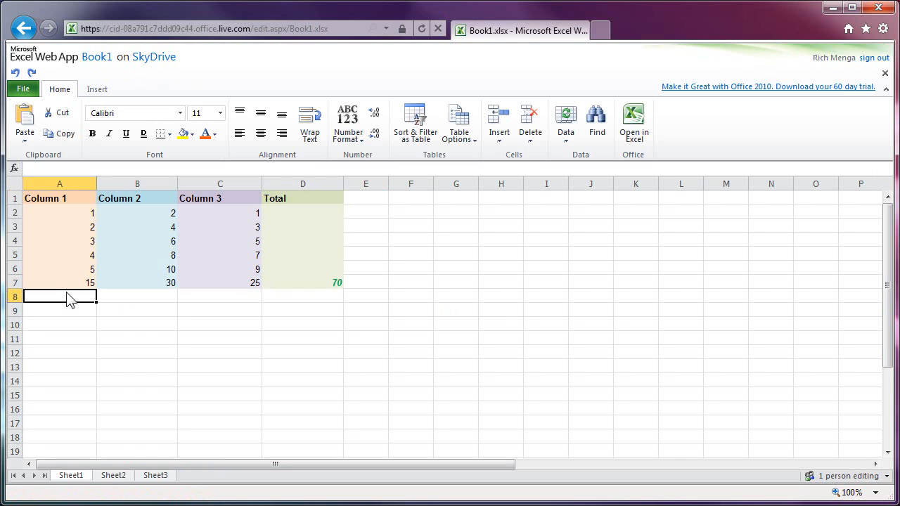
{"action": "left_click", "coordinate": [366, 300]}
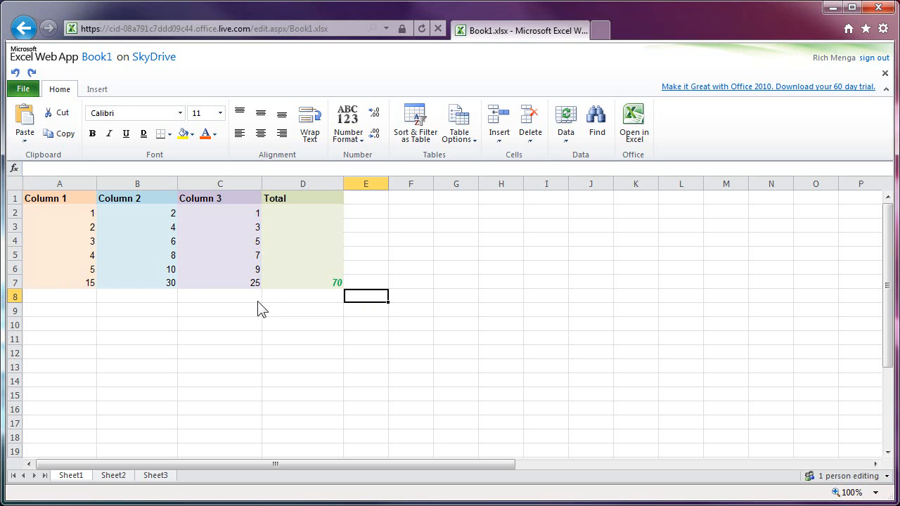
{"action": "left_click", "coordinate": [28, 299]}
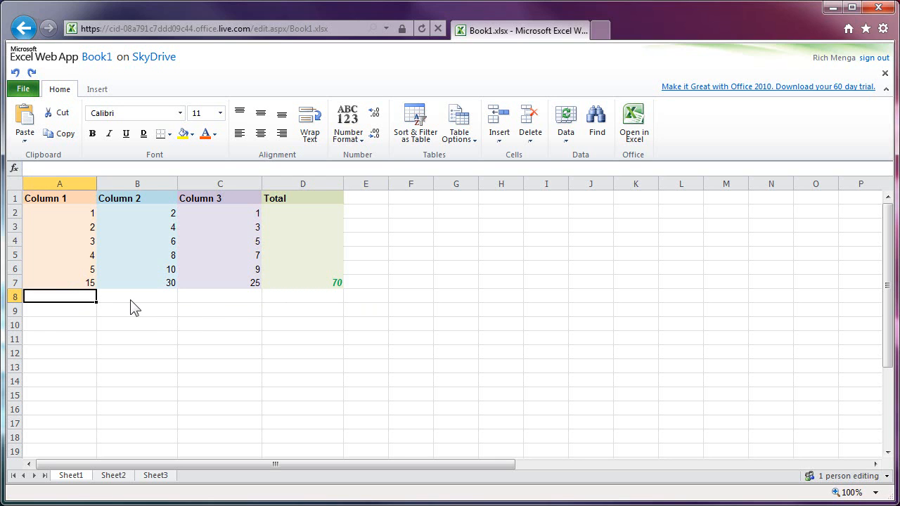
{"action": "type", "text": "=S"}
{"action": "mouse_move", "coordinate": [117, 336]}
{"action": "left_mouse_down"}
{"action": "mouse_move", "coordinate": [120, 413]}
{"action": "mouse_move", "coordinate": [121, 335]}
{"action": "left_mouse_up"}
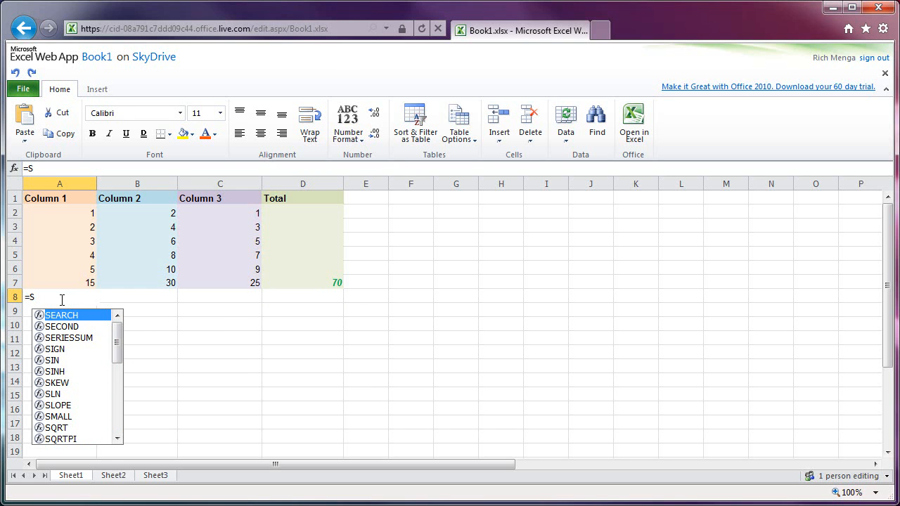
{"action": "key", "text": "BackSpace"}
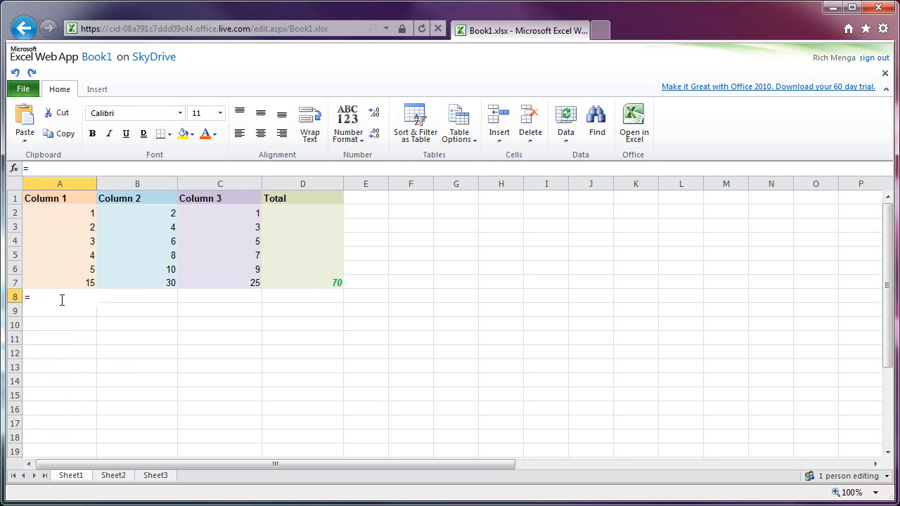
{"action": "type", "text": "D"}
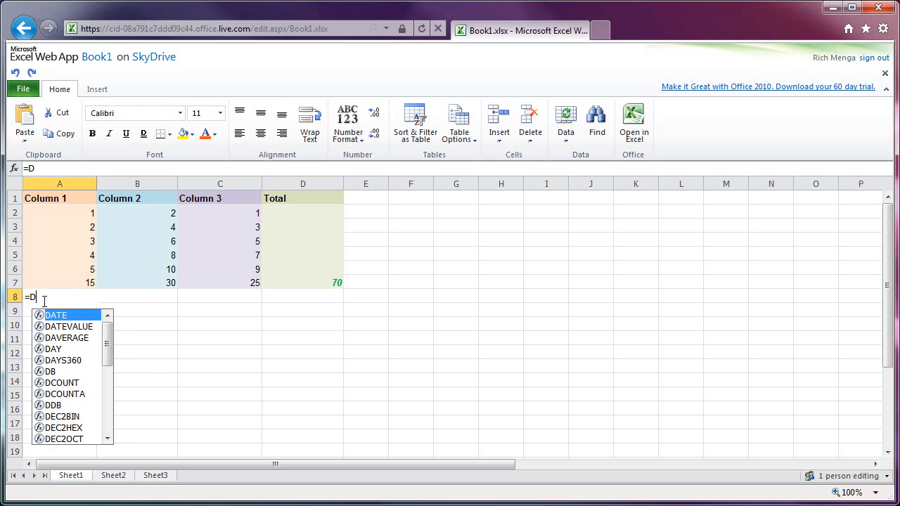
{"action": "mouse_move", "coordinate": [110, 341]}
{"action": "left_mouse_down"}
{"action": "mouse_move", "coordinate": [106, 412]}
{"action": "mouse_move", "coordinate": [106, 339]}
{"action": "left_mouse_up"}
{"action": "key", "text": "BackSpace"}
{"action": "type", "text": "F"}
{"action": "left_click_drag", "start_coordinate": [128, 349], "coordinate": [127, 330]}
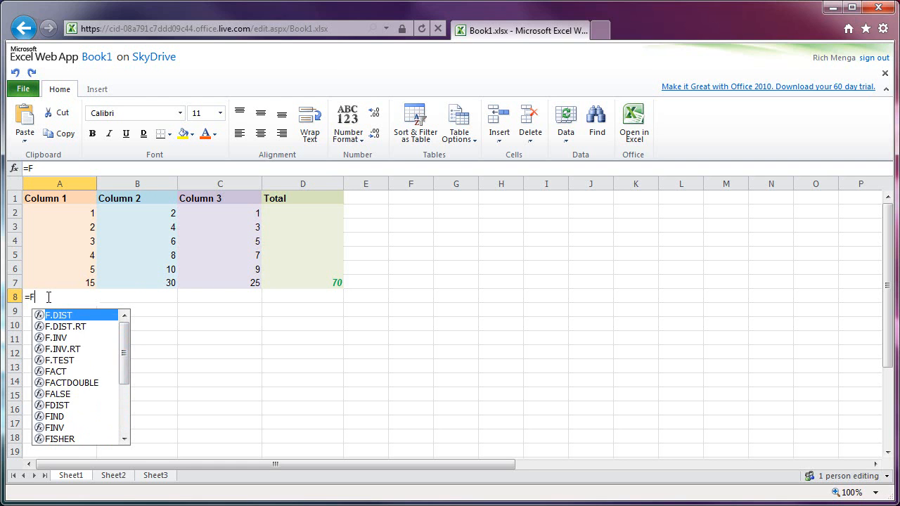
{"action": "key", "text": "BackSpace"}
{"action": "type", "text": "S"}
{"action": "mouse_move", "coordinate": [120, 343]}
{"action": "left_mouse_down"}
{"action": "mouse_move", "coordinate": [115, 401]}
{"action": "mouse_move", "coordinate": [118, 331]}
{"action": "left_mouse_up"}
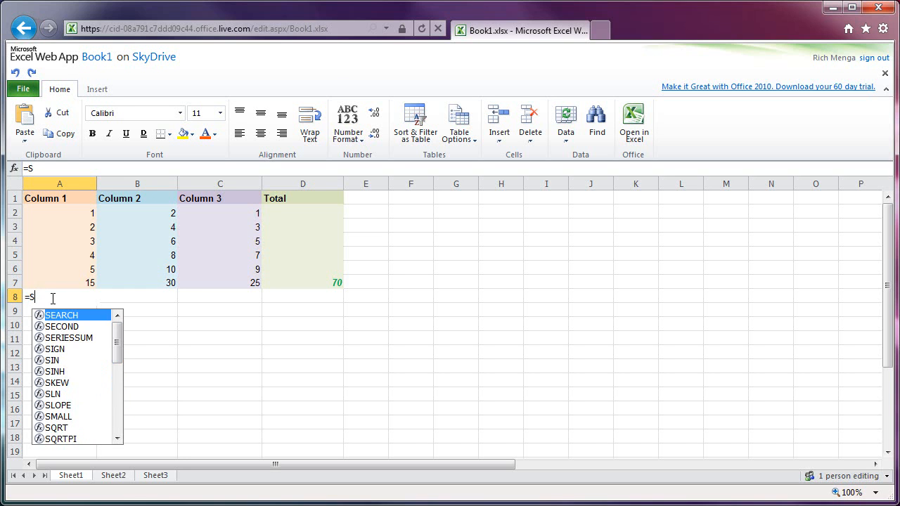
{"action": "key", "text": "Escape"}
{"action": "left_click", "coordinate": [117, 301]}
{"action": "left_click", "coordinate": [78, 298]}
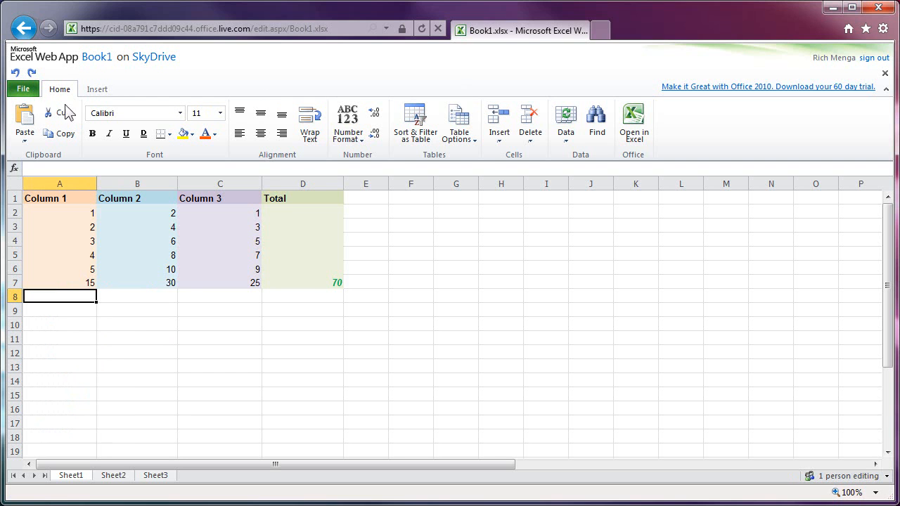
{"action": "left_click", "coordinate": [90, 93]}
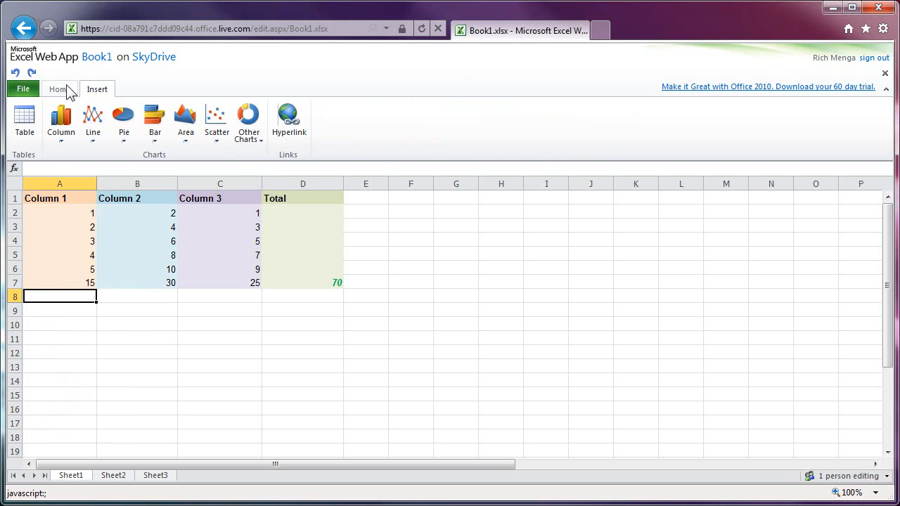
{"action": "left_click", "coordinate": [62, 93]}
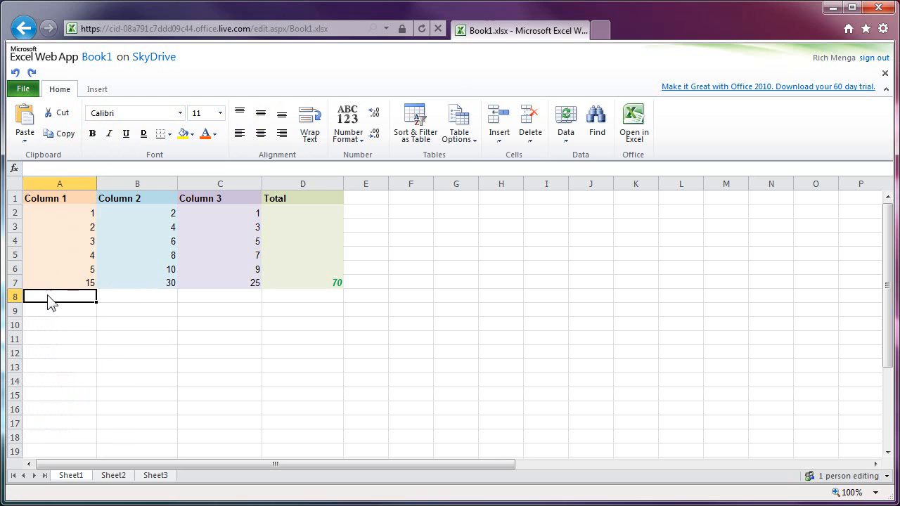
{"action": "left_click", "coordinate": [117, 305]}
{"action": "left_click", "coordinate": [66, 305]}
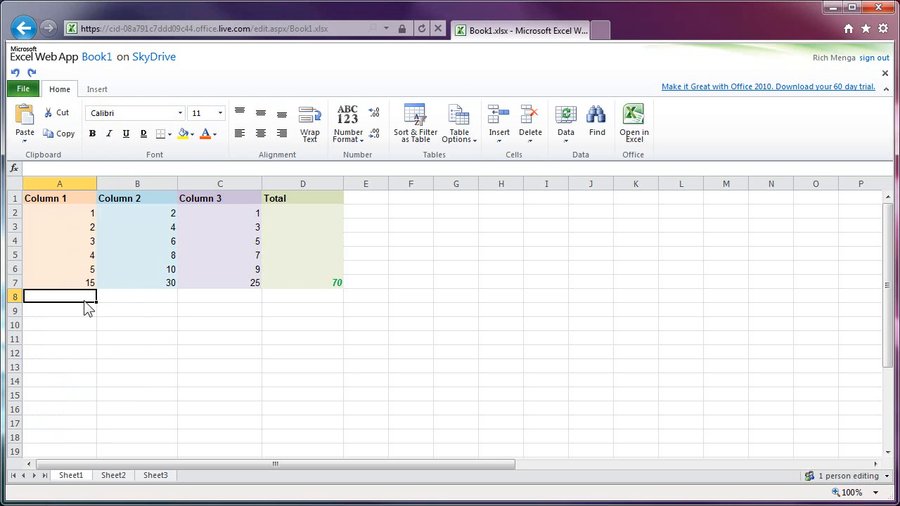